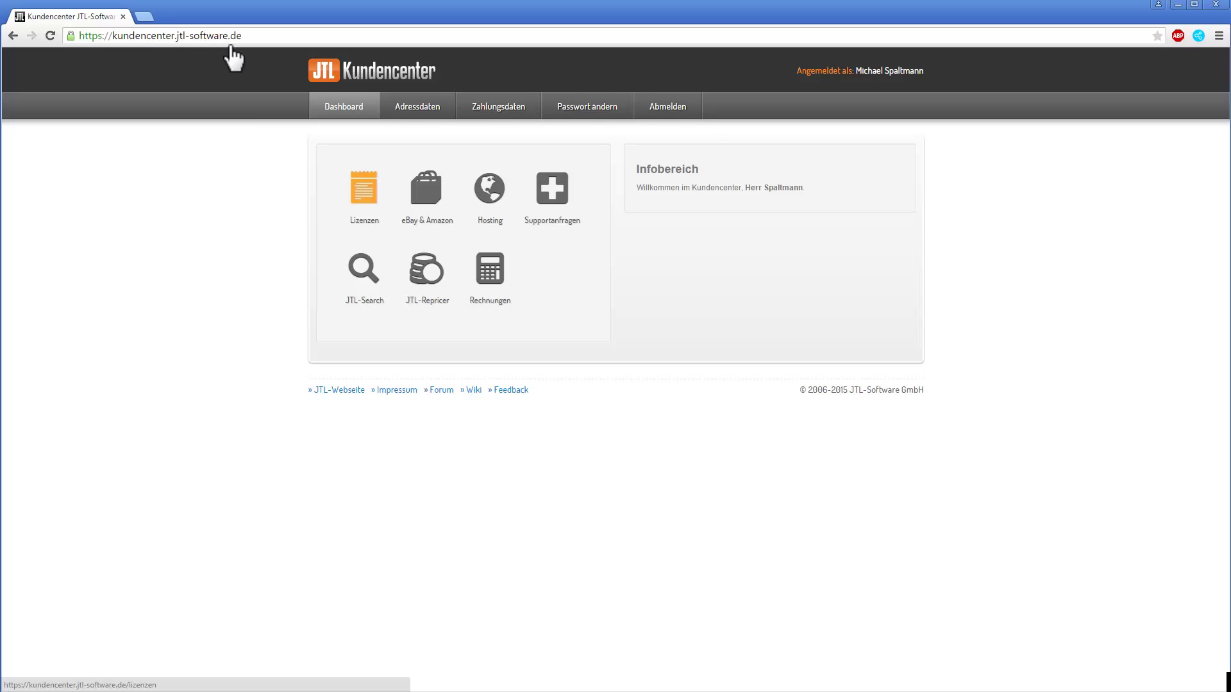
Request a JTL-Connector test licence for the Connector Shopware 5 version in the licence area
{"action": "left_click", "coordinate": [362, 196]}
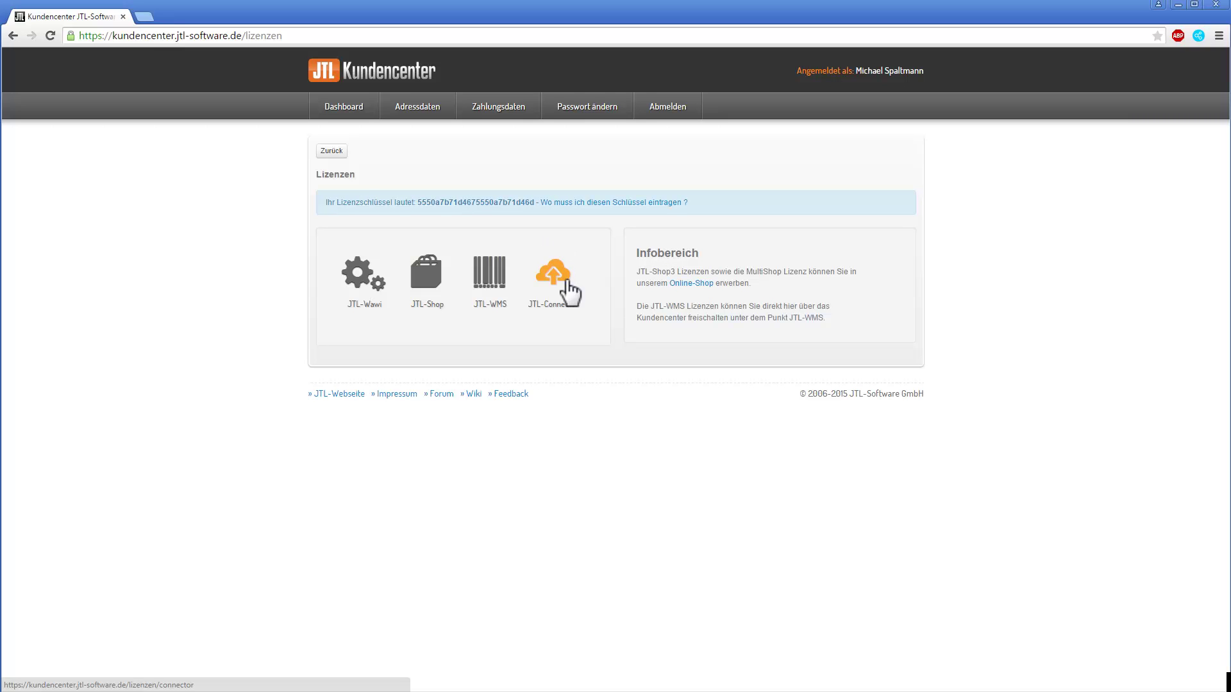
{"action": "left_click", "coordinate": [554, 276]}
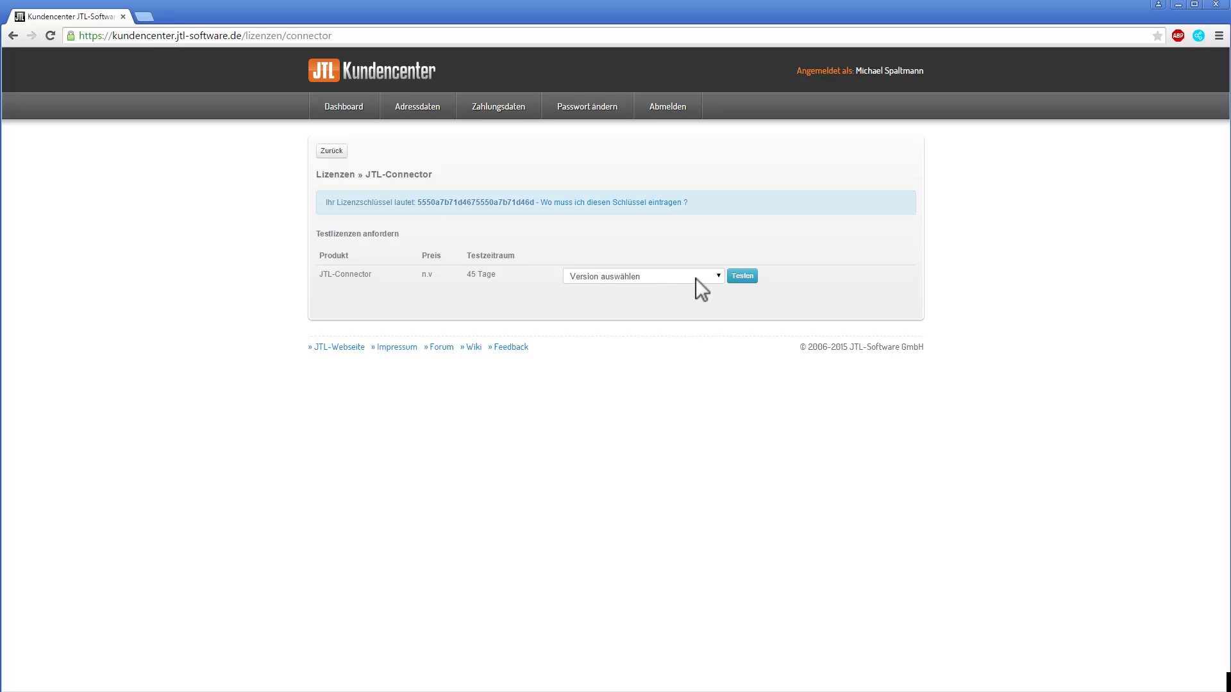
{"action": "left_click", "coordinate": [720, 277]}
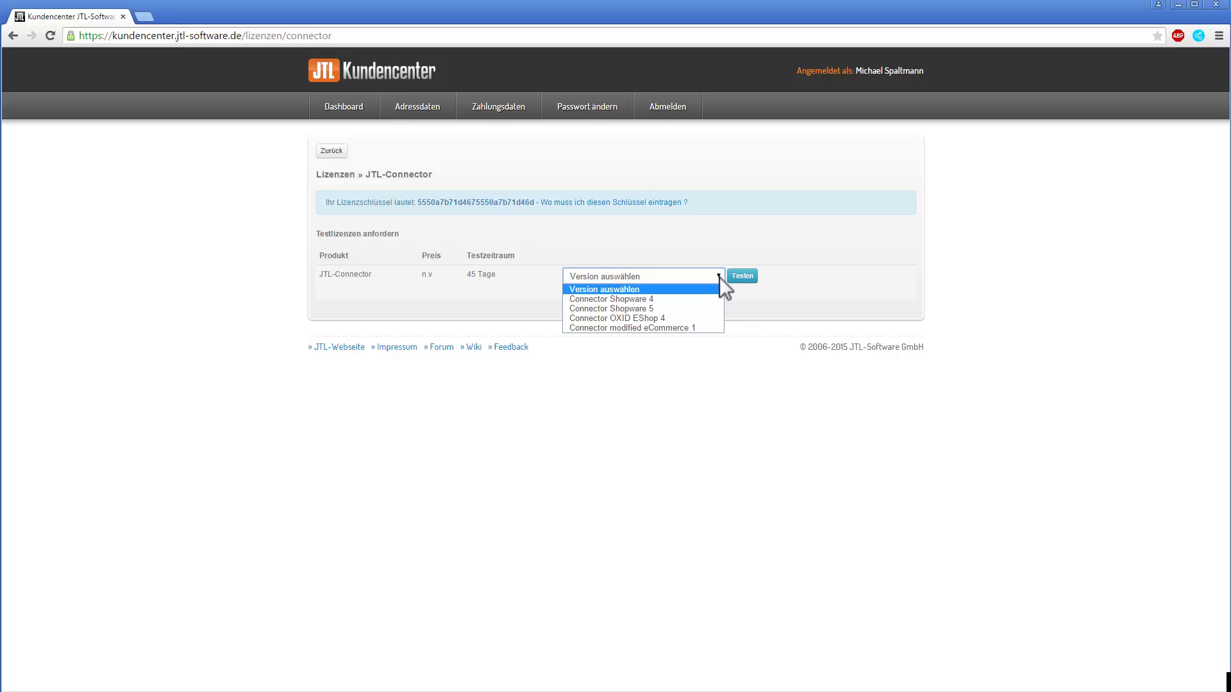
{"action": "left_click", "coordinate": [669, 309]}
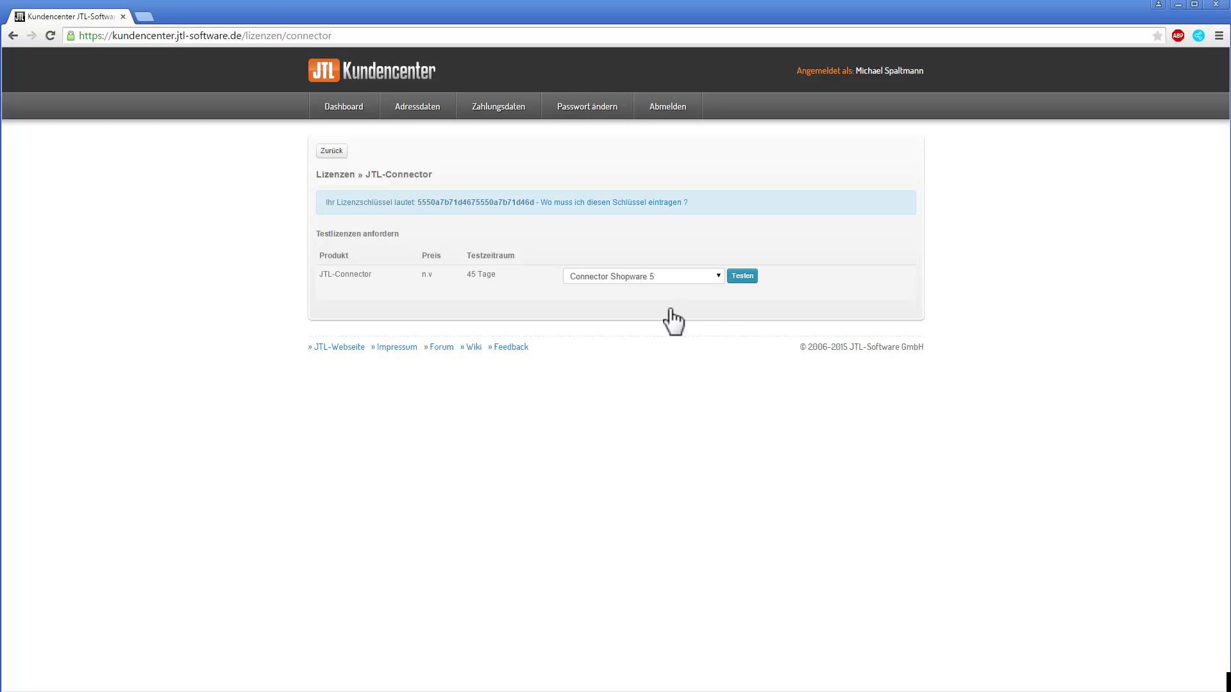
{"action": "left_click", "coordinate": [745, 277]}
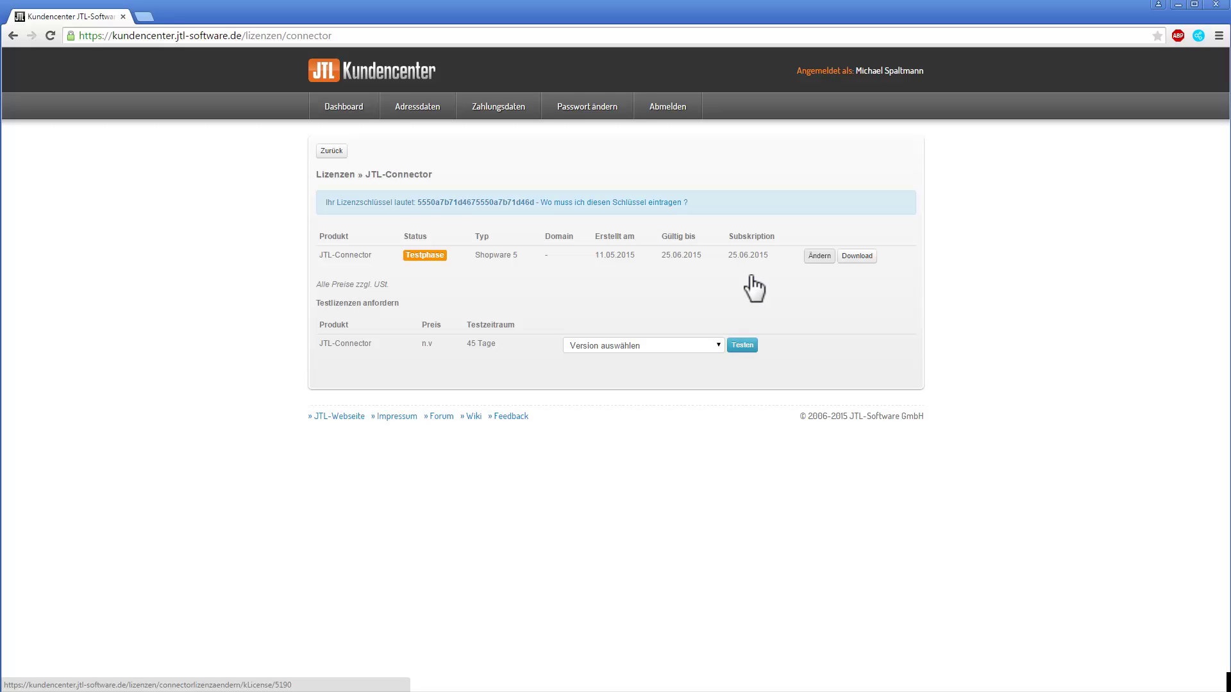
Set the Shopware 5 connector's licence domain to shopware.jtl-software.de/, save it and return to the JTL-Connector licence overview
{"action": "left_click", "coordinate": [858, 257]}
{"action": "left_click", "coordinate": [818, 257]}
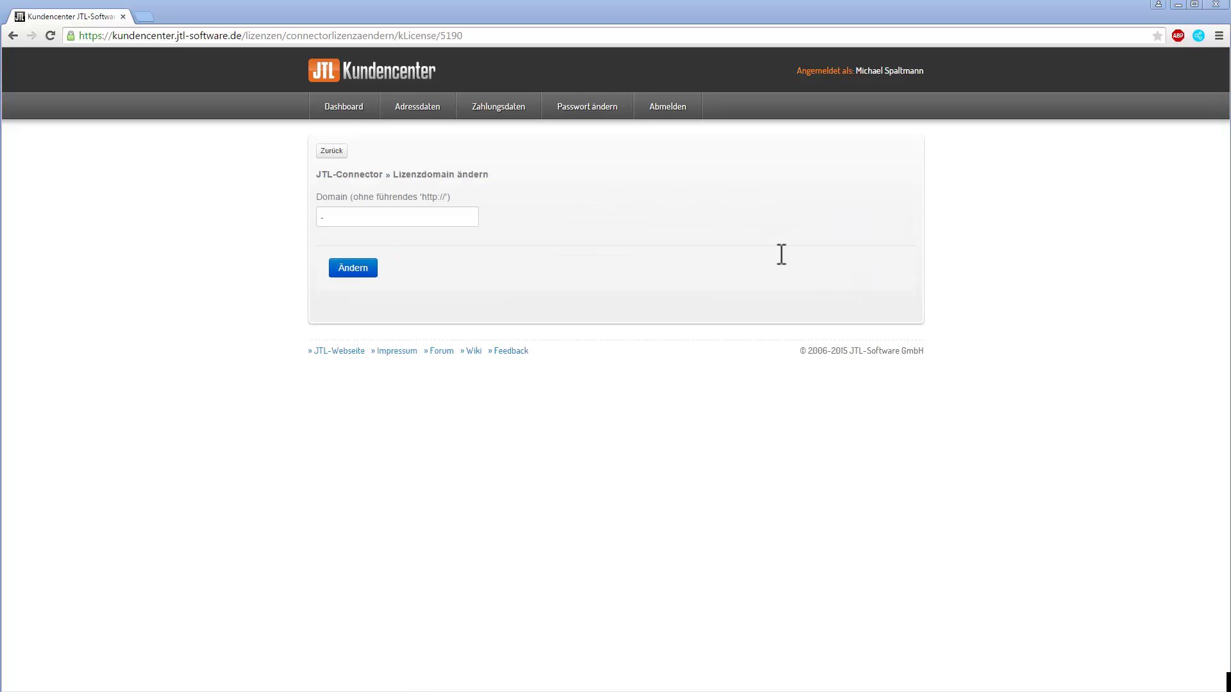
{"action": "left_click", "coordinate": [376, 219]}
{"action": "type", "text": "shopware.jtl-software.de/"}
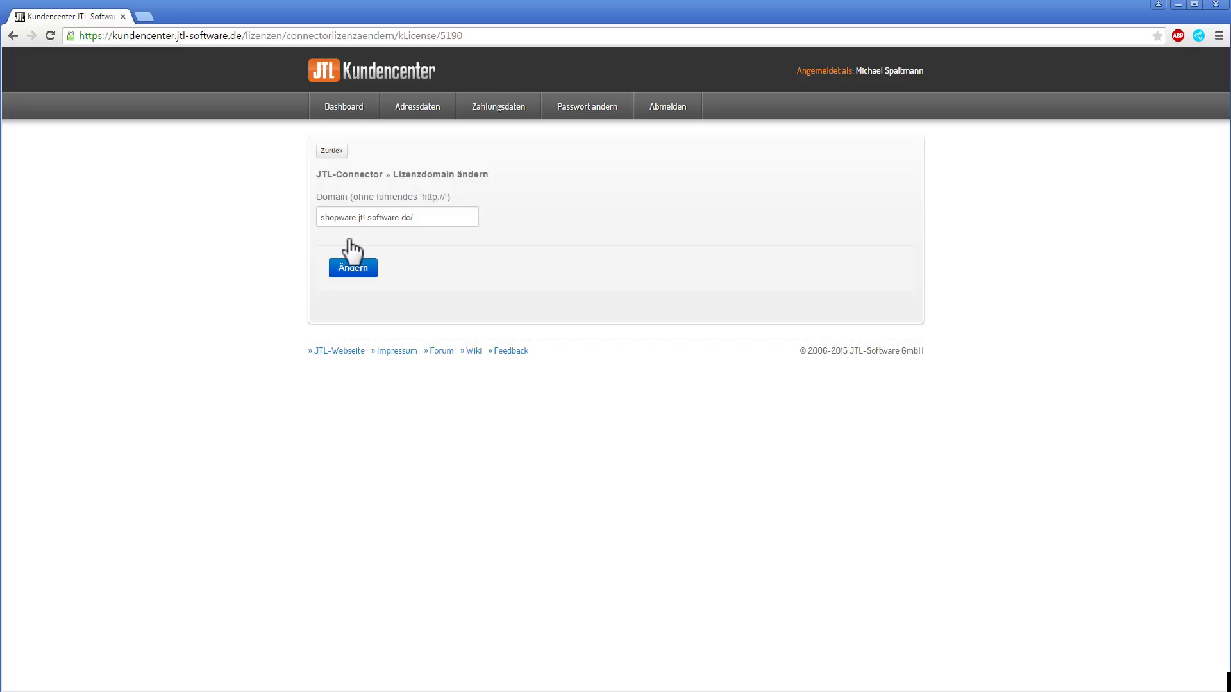
{"action": "left_click", "coordinate": [352, 268]}
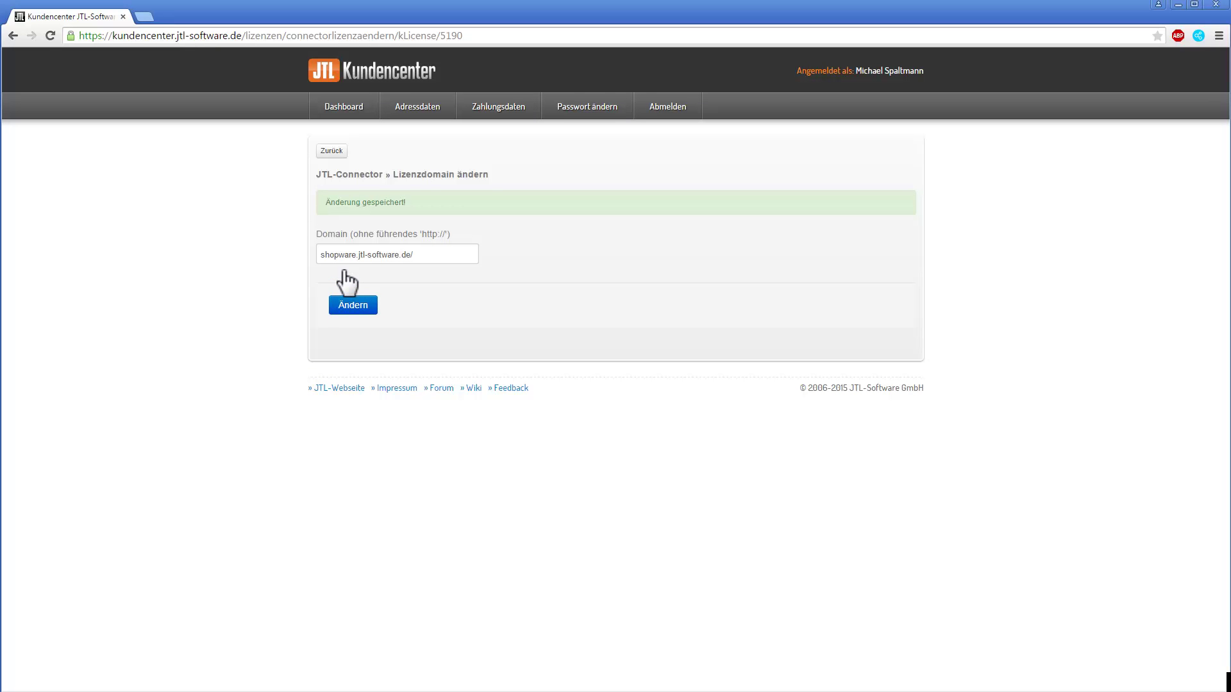
{"action": "left_click", "coordinate": [339, 156]}
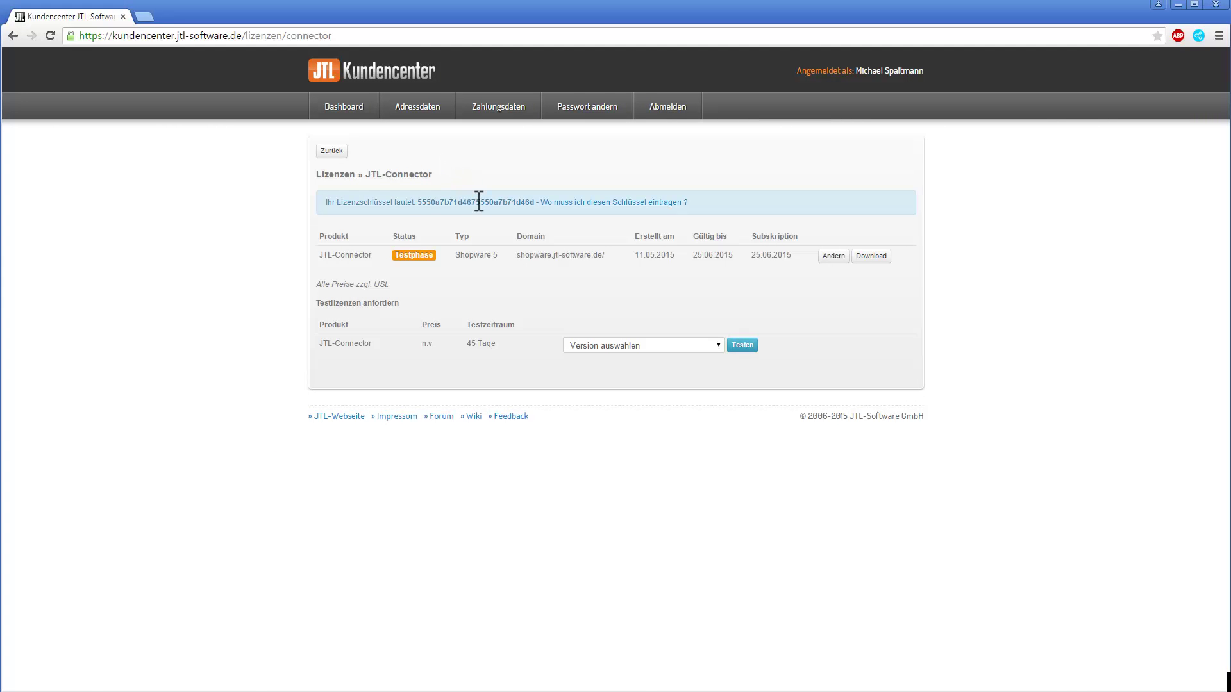
Switch to JTL-Wawi, paste the licence key into the licence management and confirm it
{"action": "key", "text": "alt+Tab"}
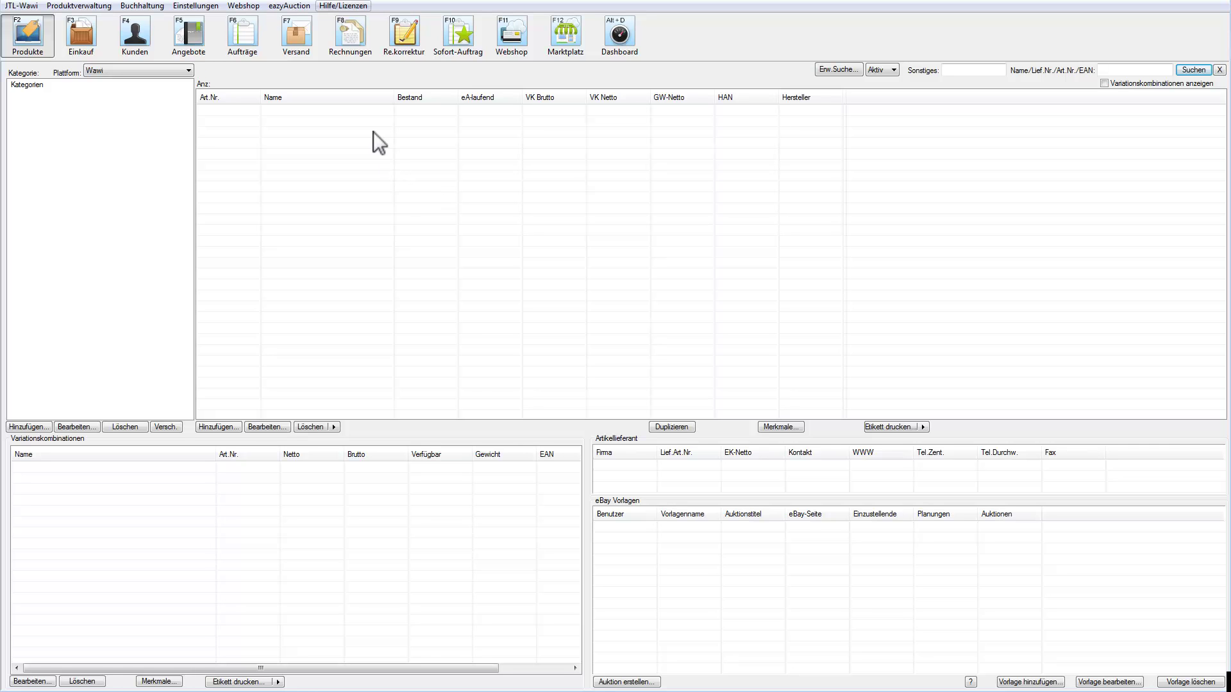
{"action": "left_click", "coordinate": [354, 9]}
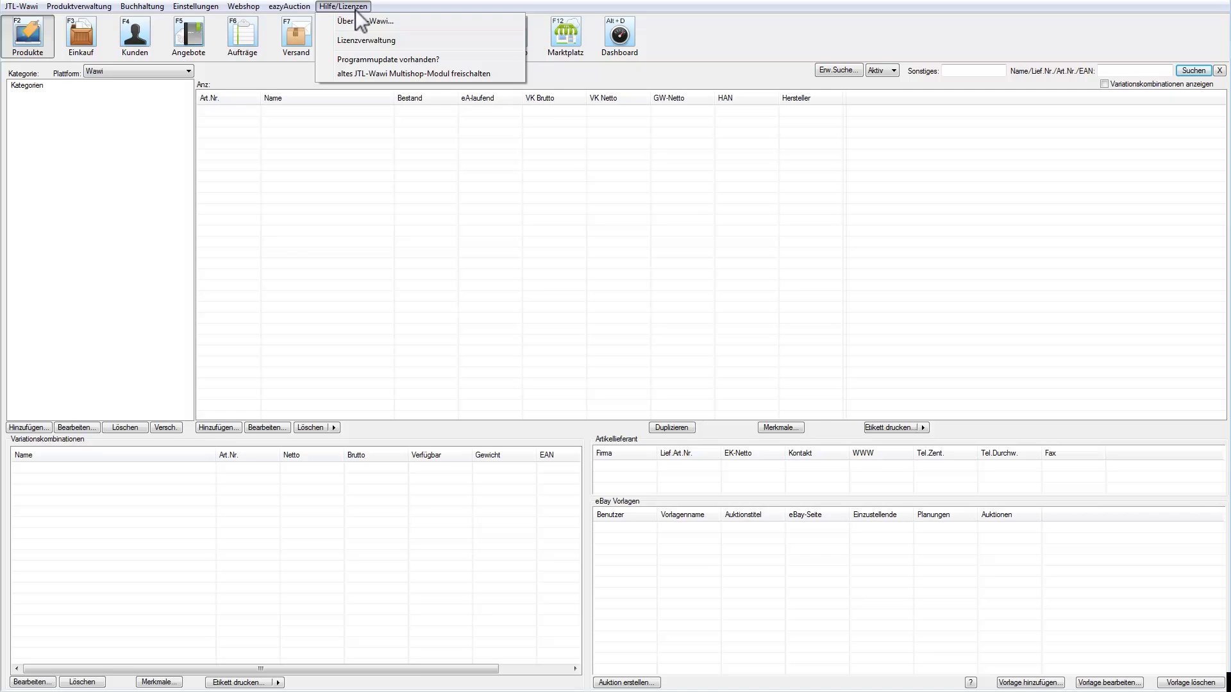
{"action": "left_click", "coordinate": [359, 41]}
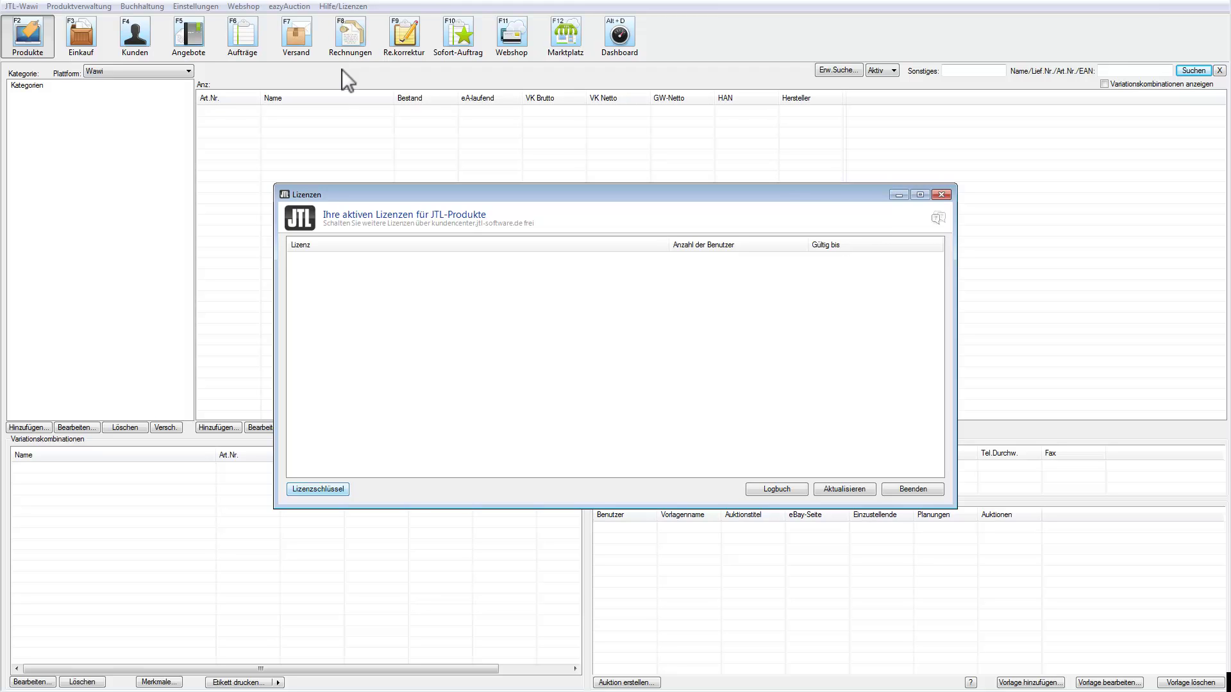
{"action": "left_click", "coordinate": [318, 490]}
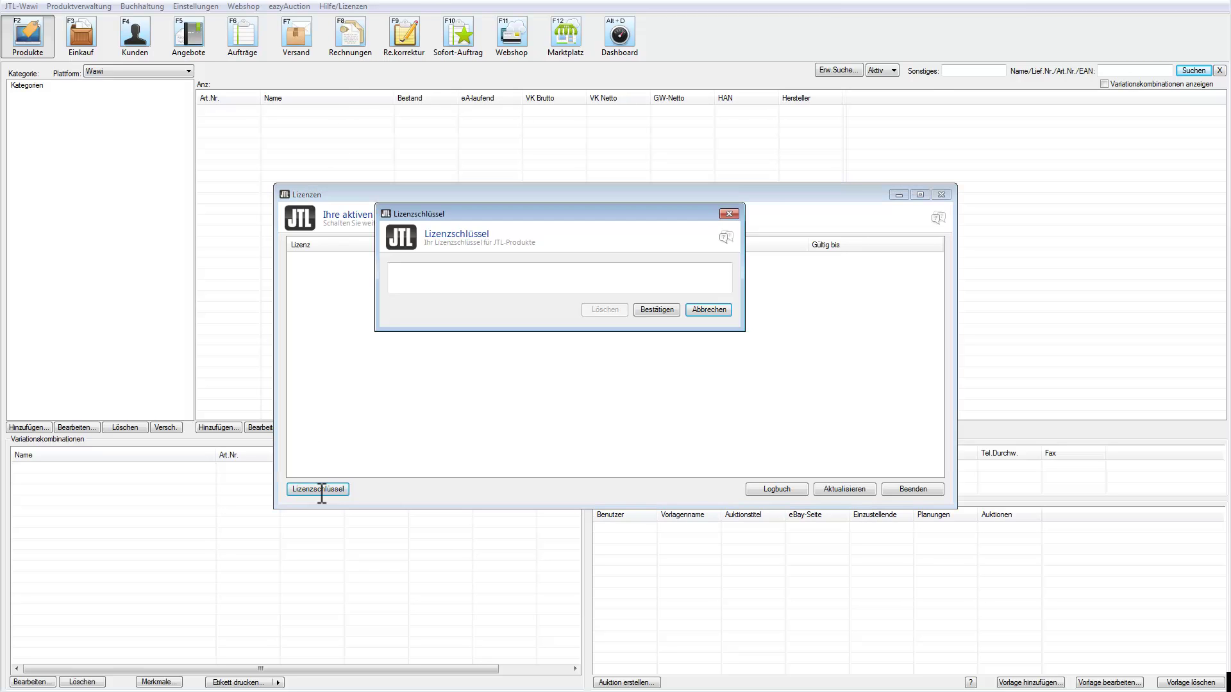
{"action": "left_click", "coordinate": [420, 275]}
{"action": "key", "text": "ctrl+v"}
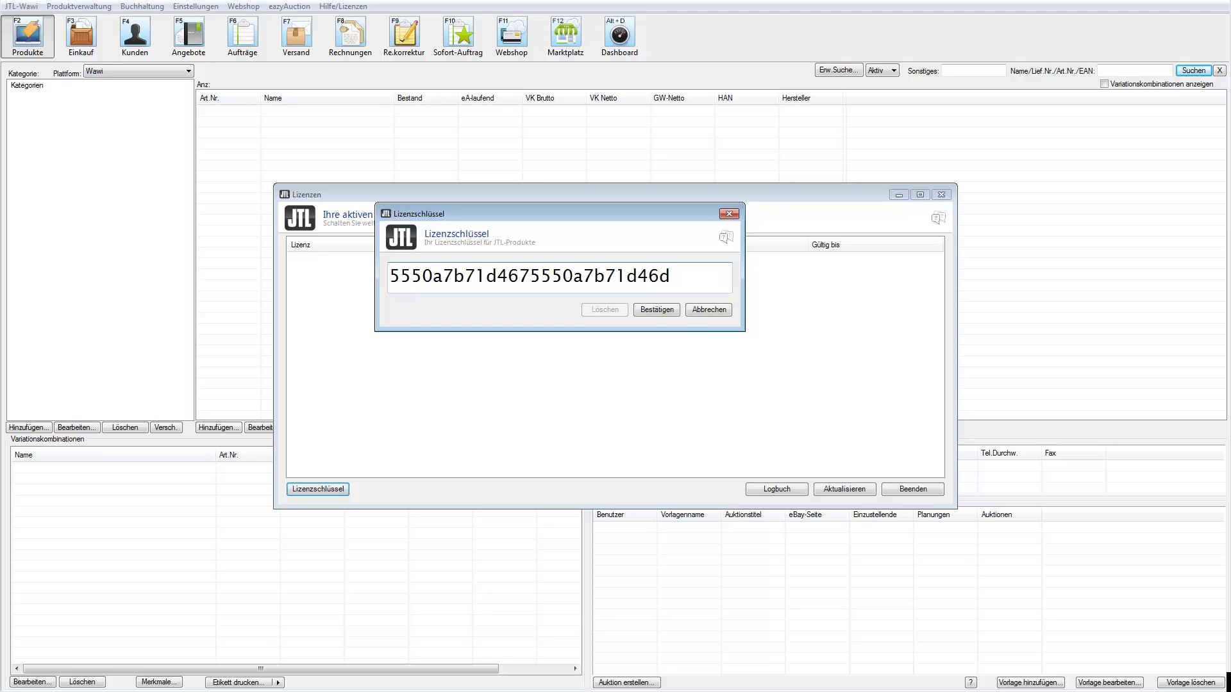
{"action": "left_click", "coordinate": [656, 309]}
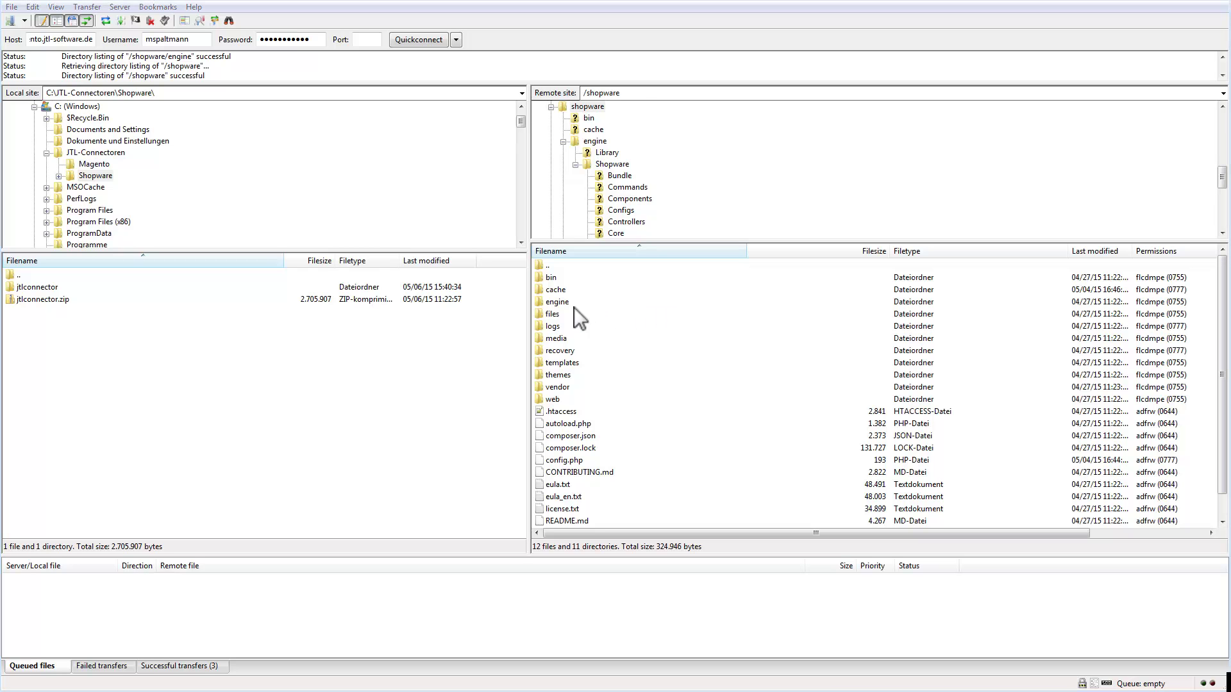
Upload the local jtlconnector folder to the server directory /shopware/engine/Shopware/Plugins/Local/Frontend
{"action": "double_click", "coordinate": [551, 302]}
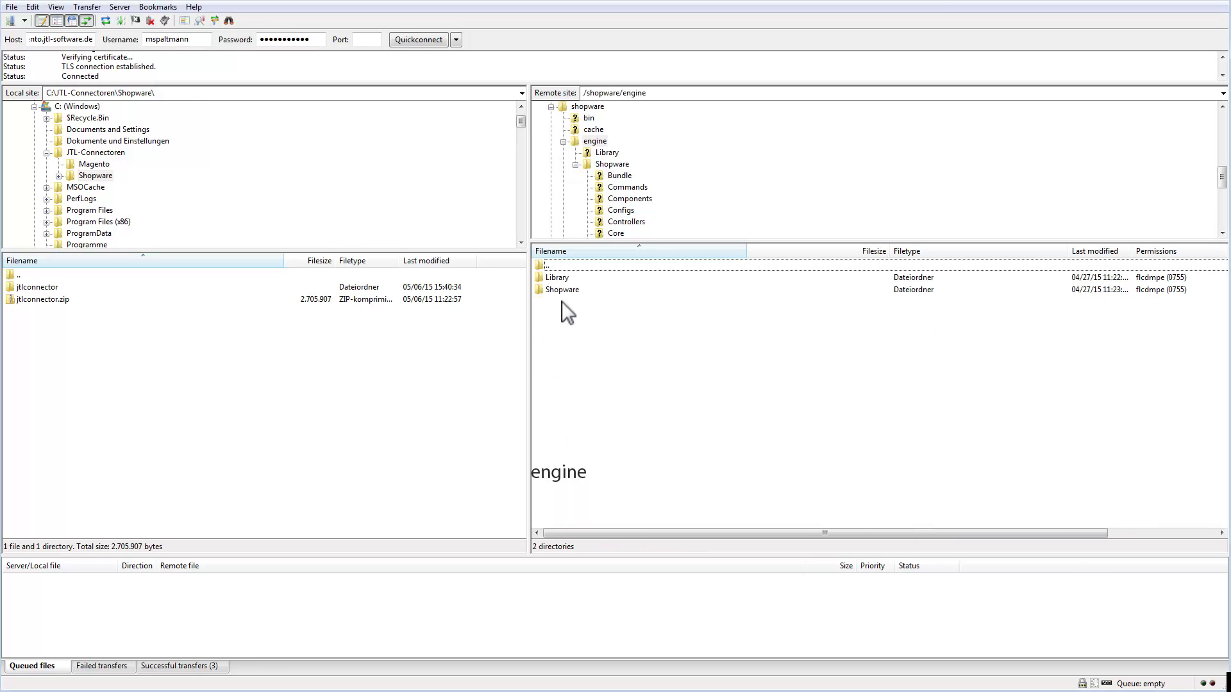
{"action": "double_click", "coordinate": [576, 290]}
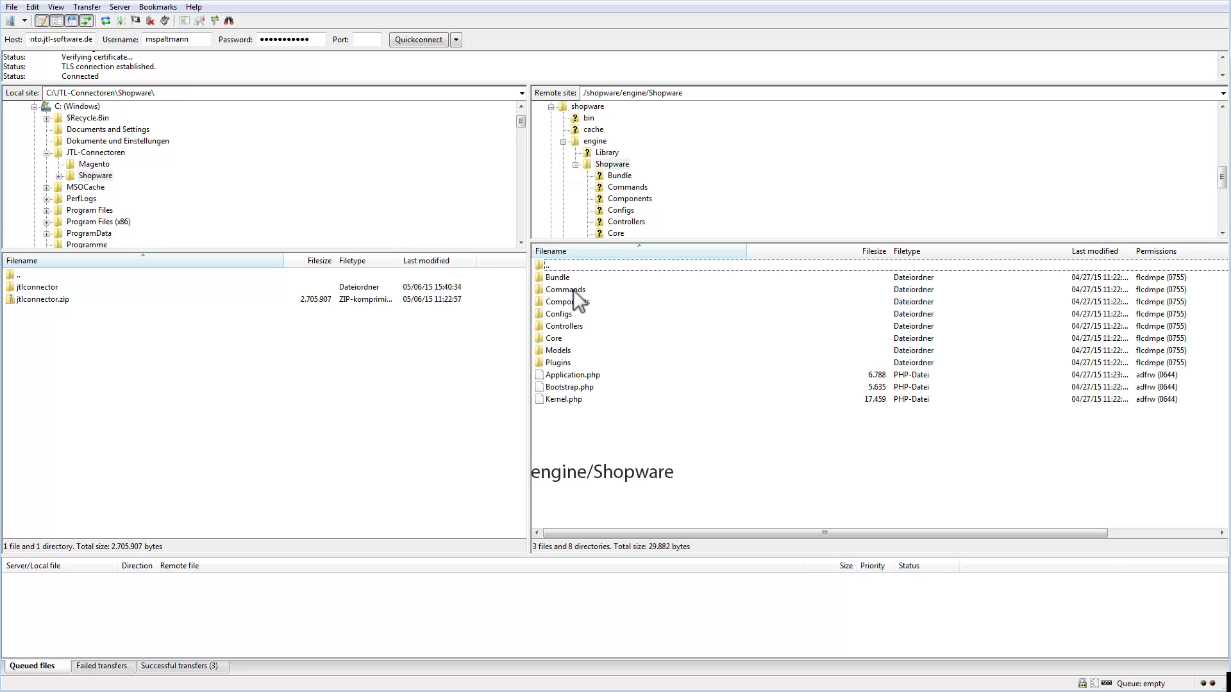
{"action": "double_click", "coordinate": [563, 363]}
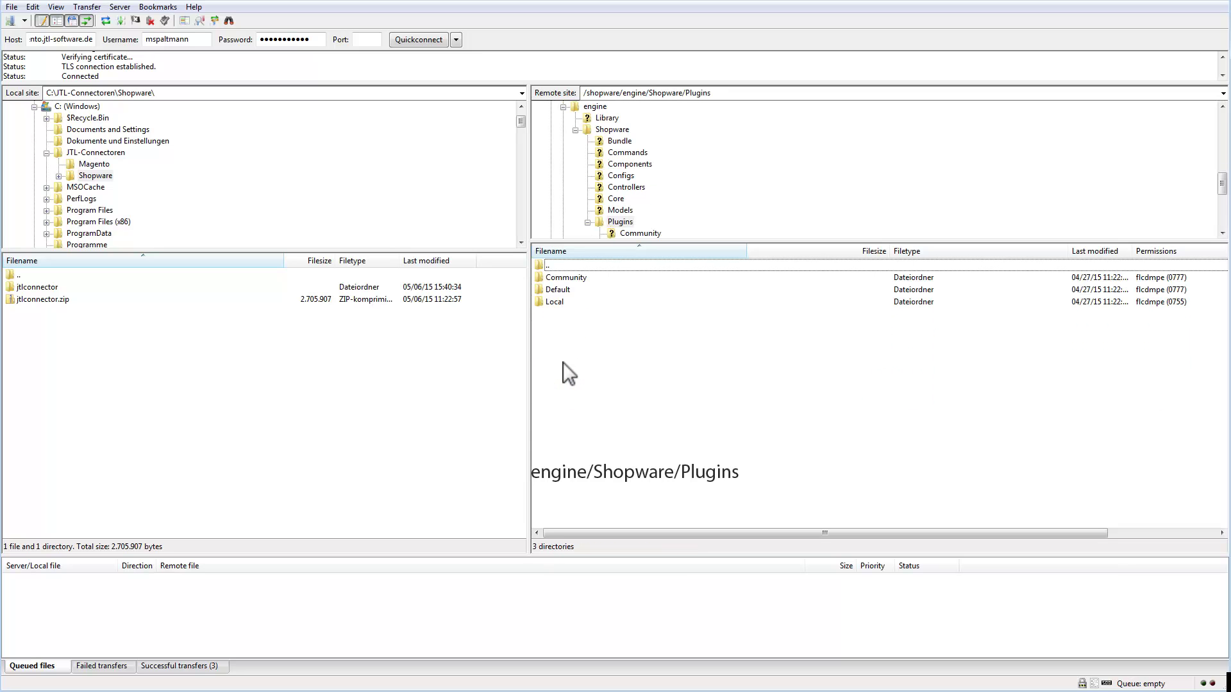
{"action": "double_click", "coordinate": [558, 304]}
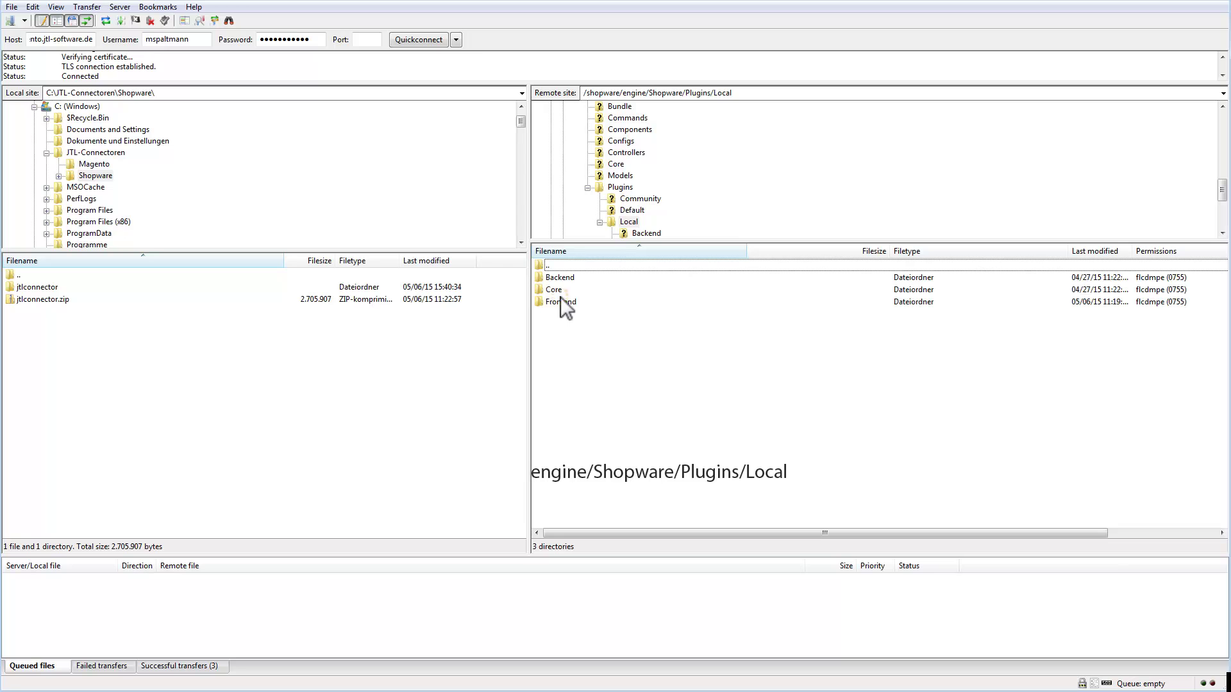
{"action": "double_click", "coordinate": [561, 302]}
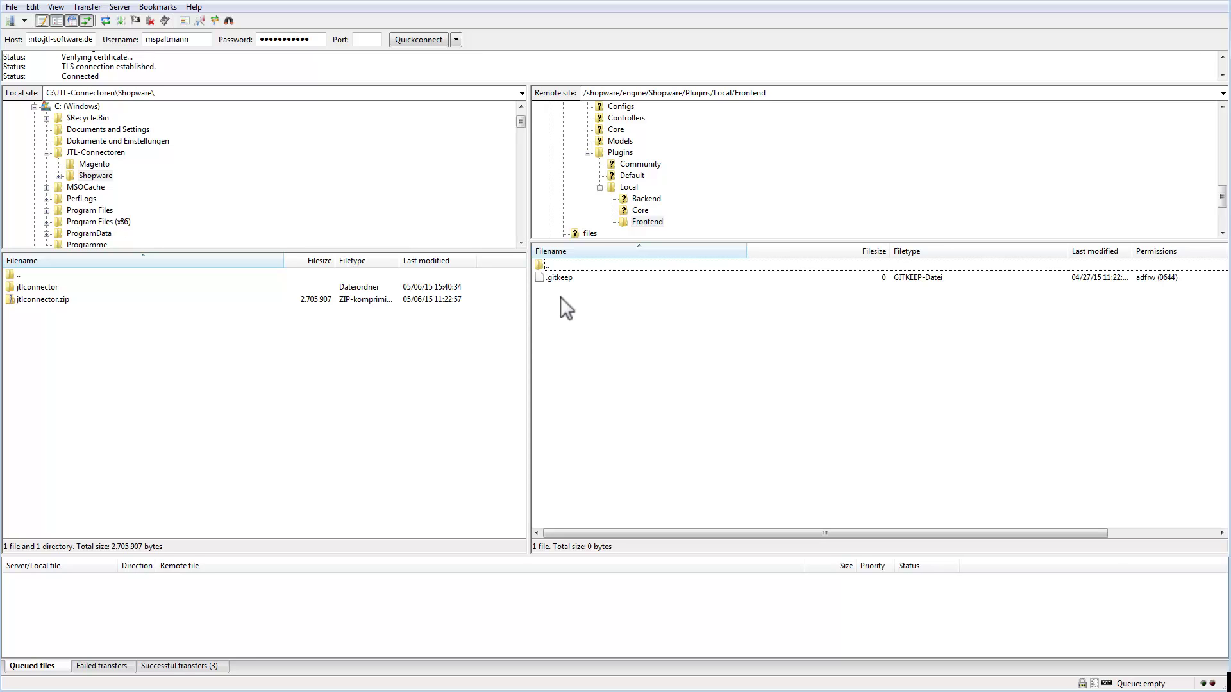
{"action": "right_click", "coordinate": [50, 289]}
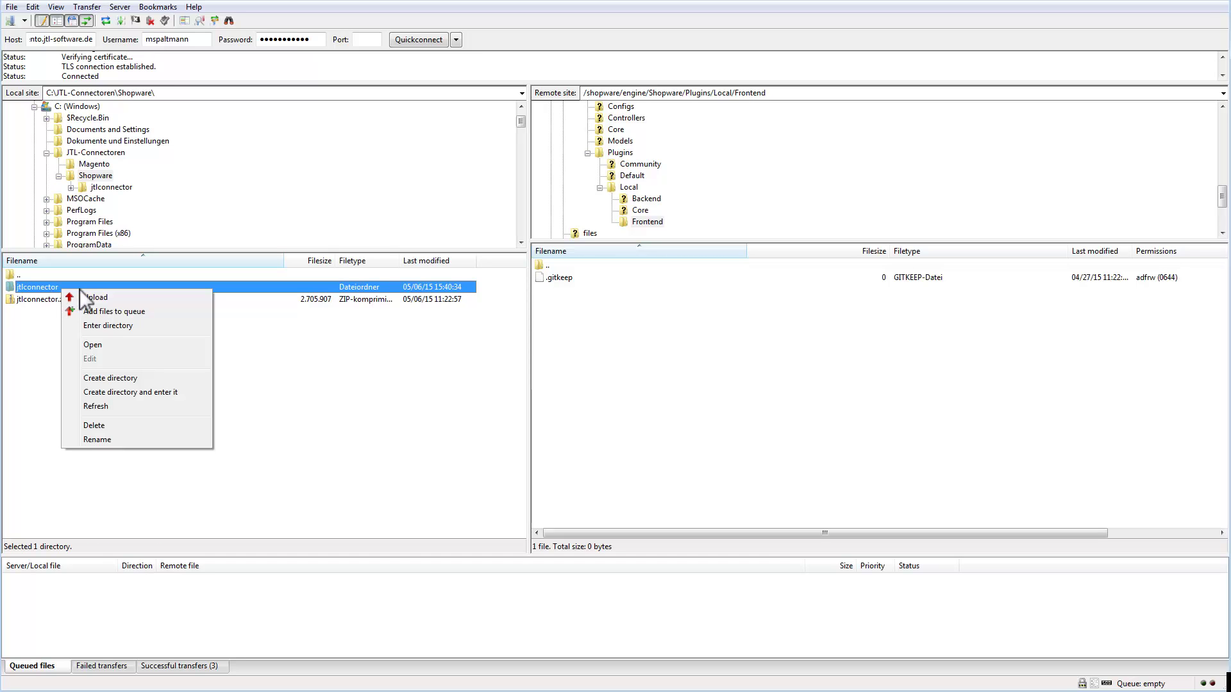
{"action": "left_click", "coordinate": [100, 294]}
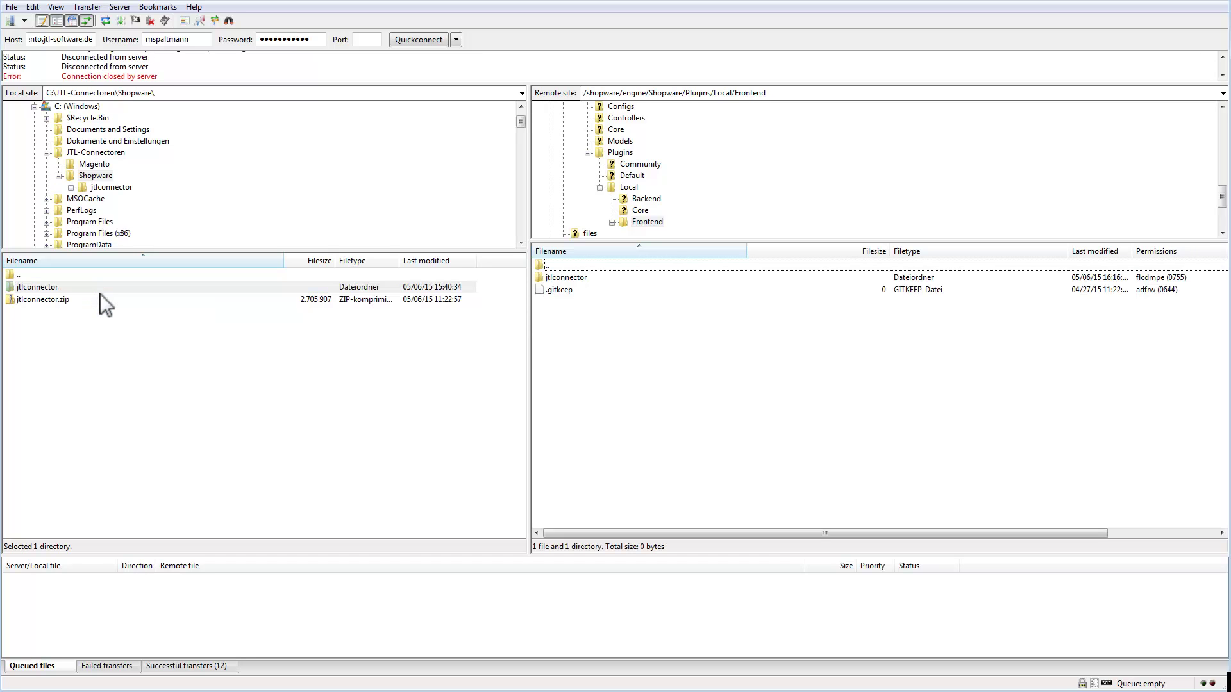
Set the permissions of the config, db and logs folders inside the uploaded jtlconnector directory to 777, including subdirectories
{"action": "double_click", "coordinate": [566, 277]}
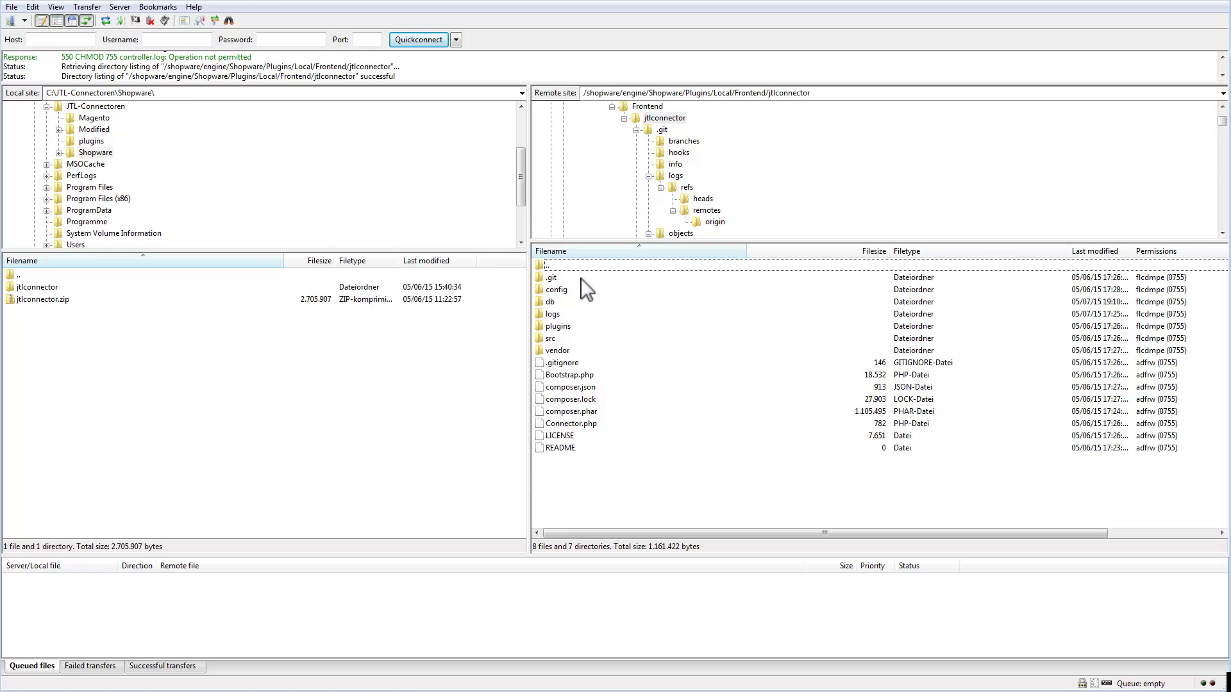
{"action": "left_click", "coordinate": [552, 290]}
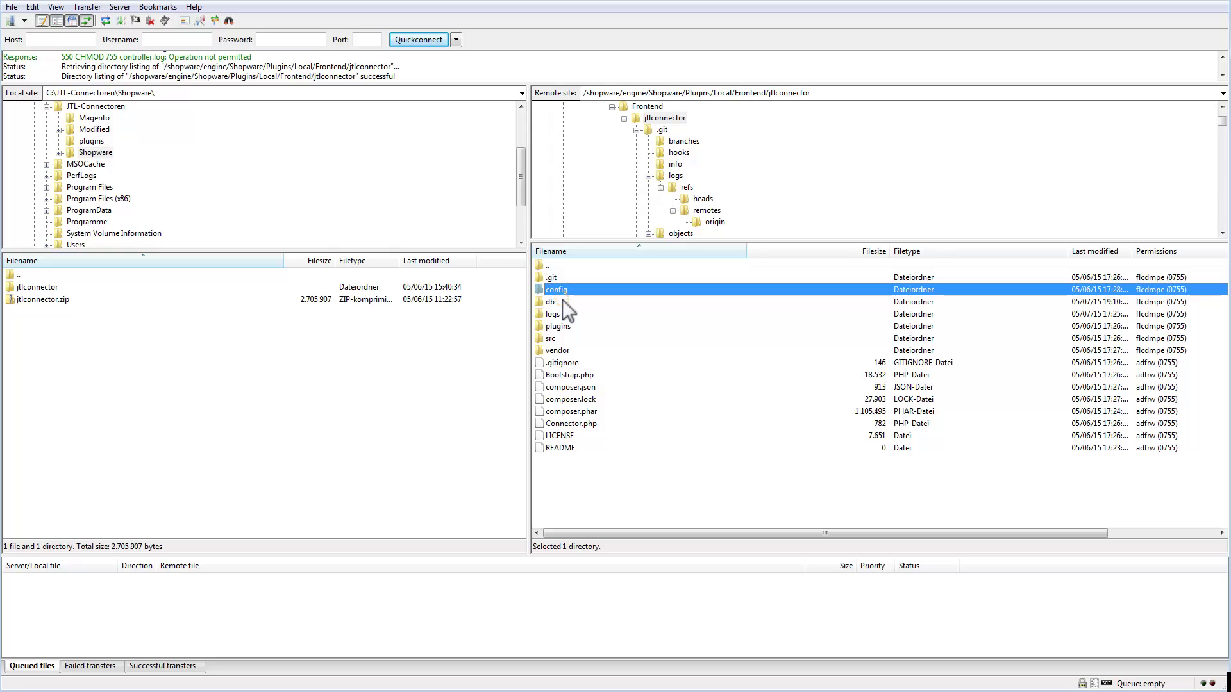
{"action": "left_click", "coordinate": [563, 299], "text": "ctrl"}
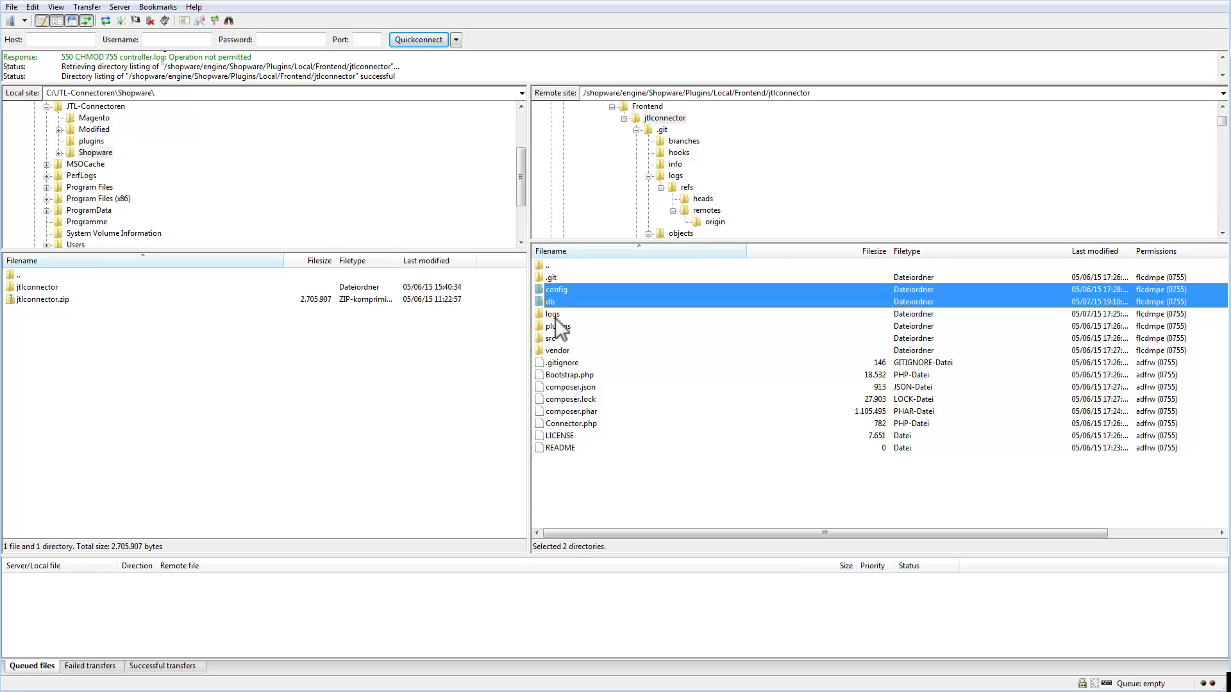
{"action": "left_click", "coordinate": [556, 314], "text": "ctrl"}
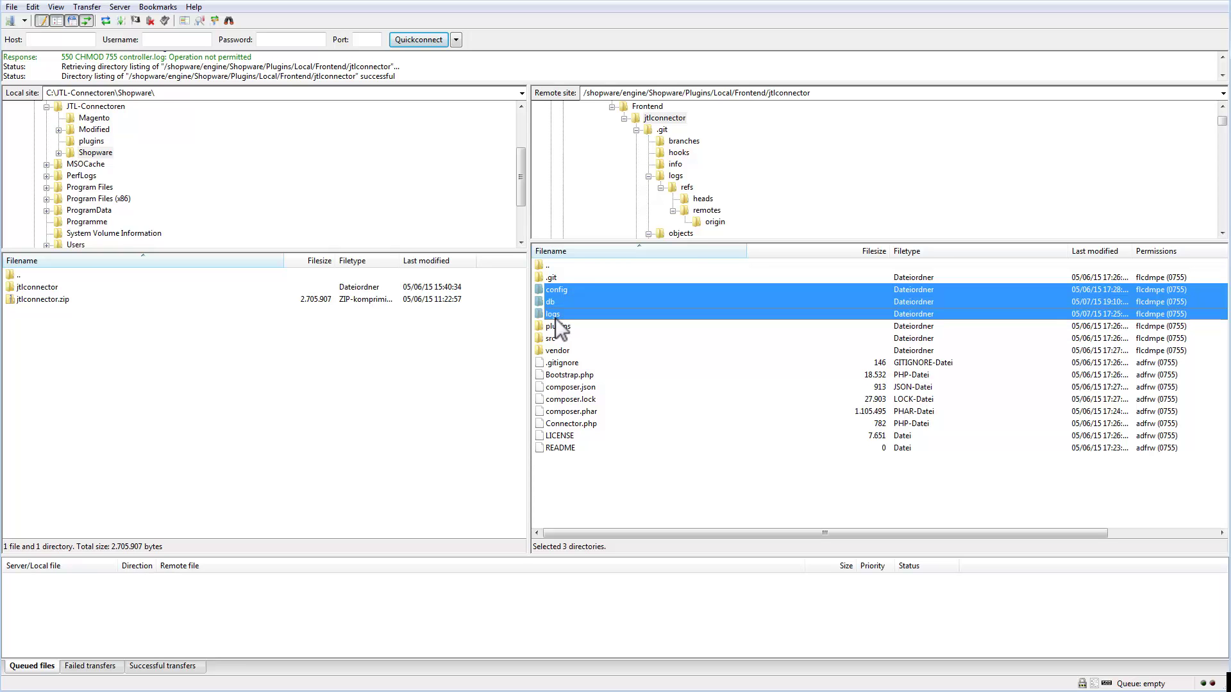
{"action": "right_click", "coordinate": [601, 318]}
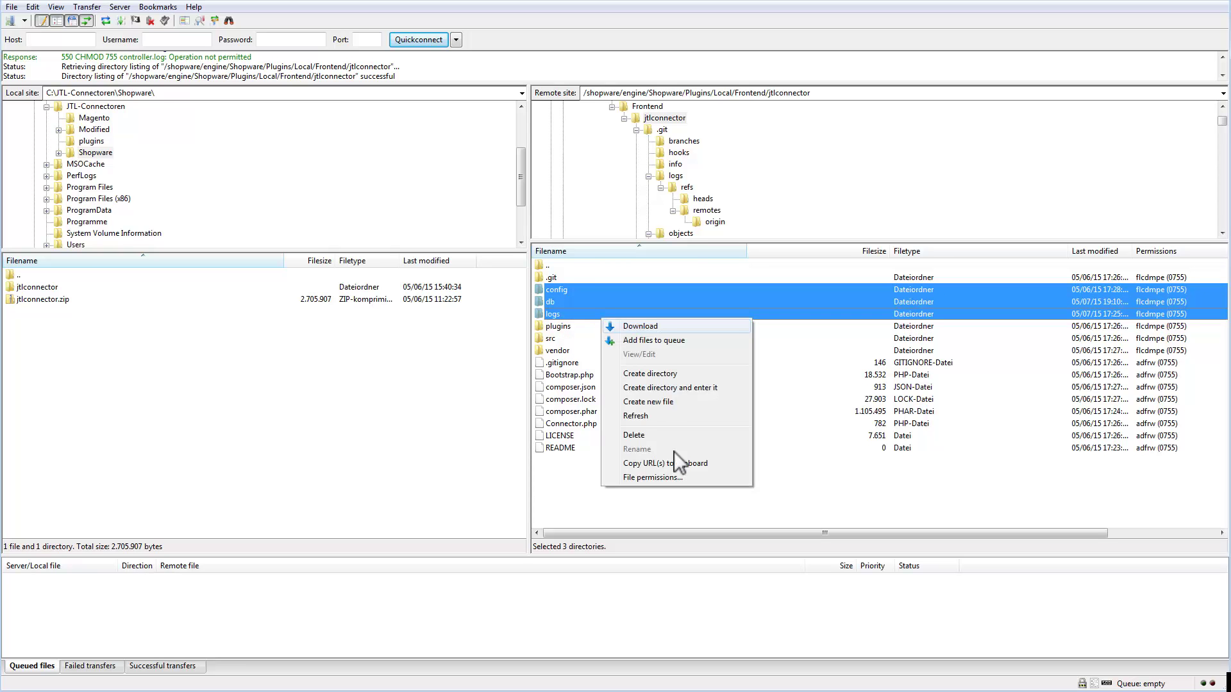
{"action": "left_click", "coordinate": [674, 479]}
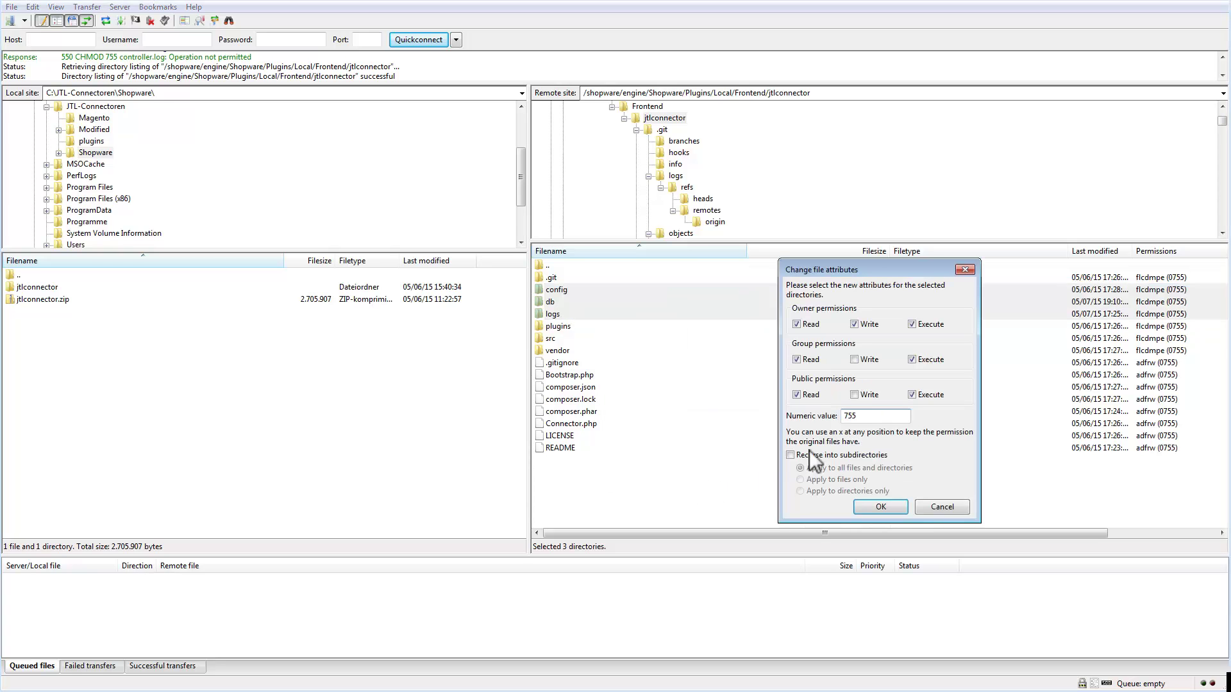
{"action": "left_click", "coordinate": [854, 360]}
{"action": "left_click", "coordinate": [790, 456]}
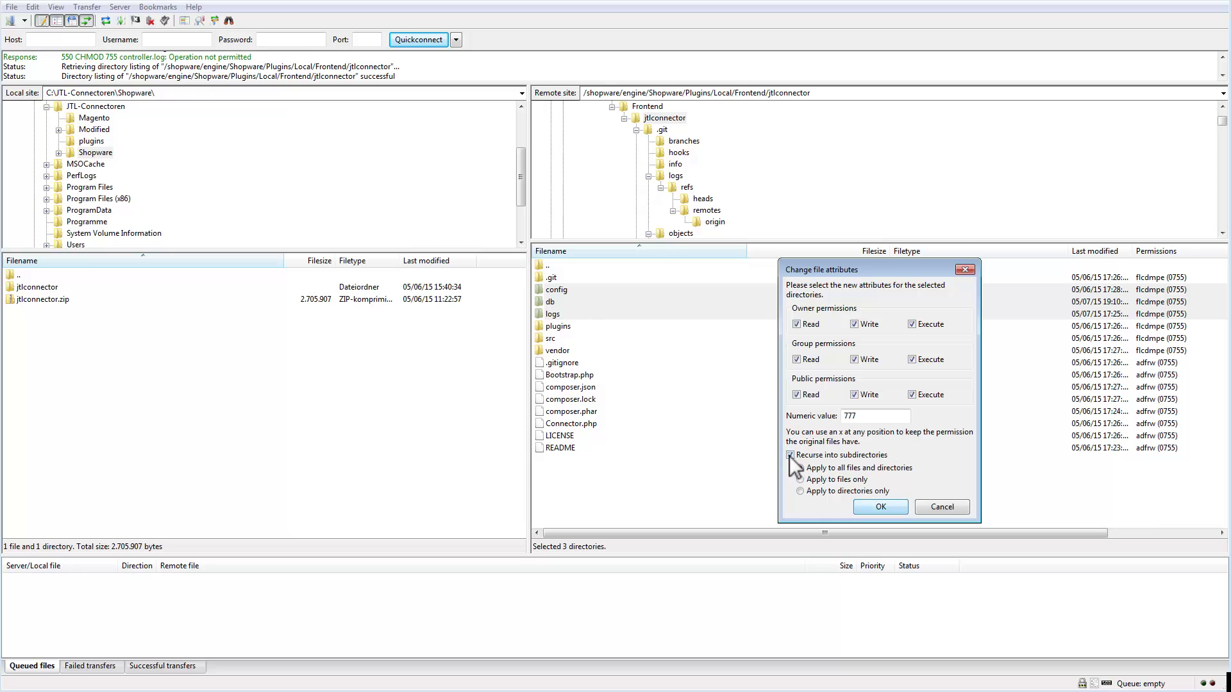
{"action": "left_click", "coordinate": [882, 507]}
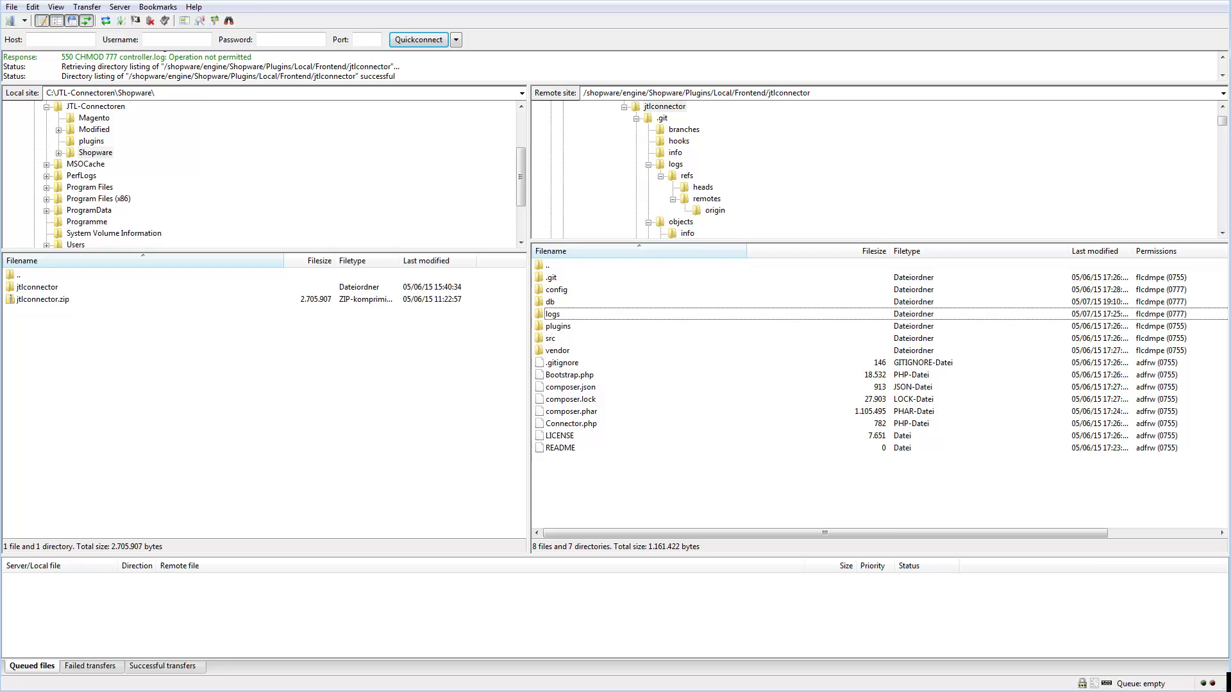
Switch to the Shopware backend and install the JTL Shopware Connector plugin from the Plugin Manager's installed plugins overview
{"action": "key", "text": "alt+Tab"}
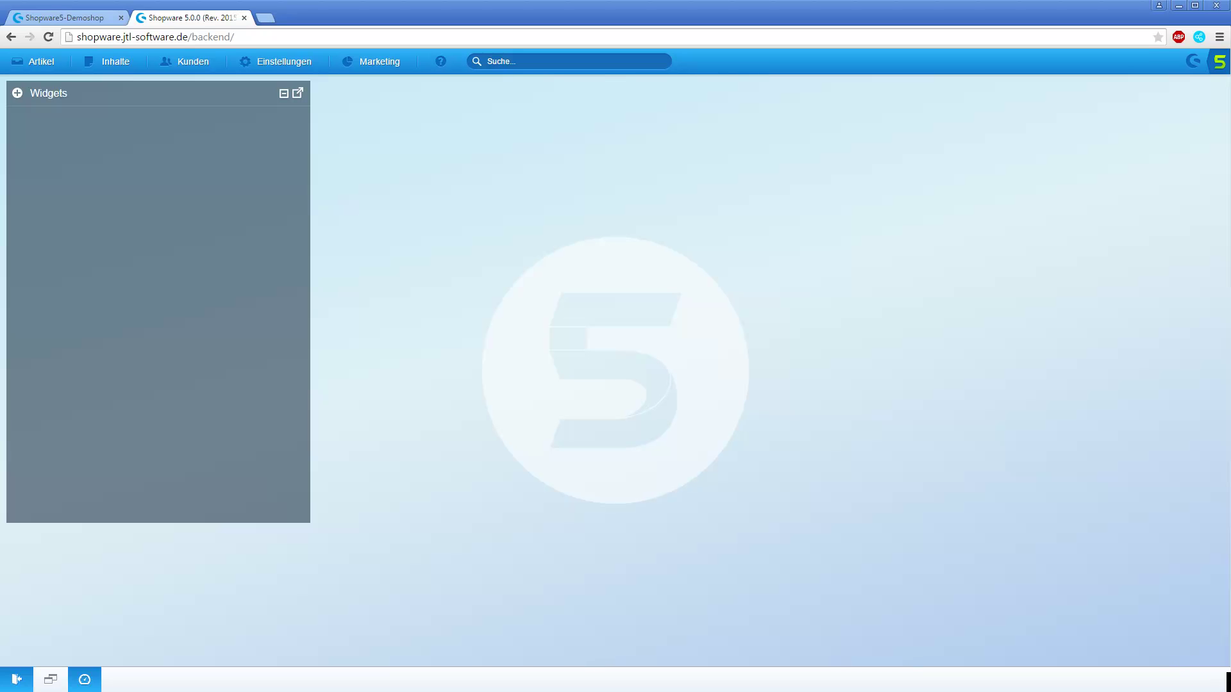
{"action": "left_click", "coordinate": [295, 74]}
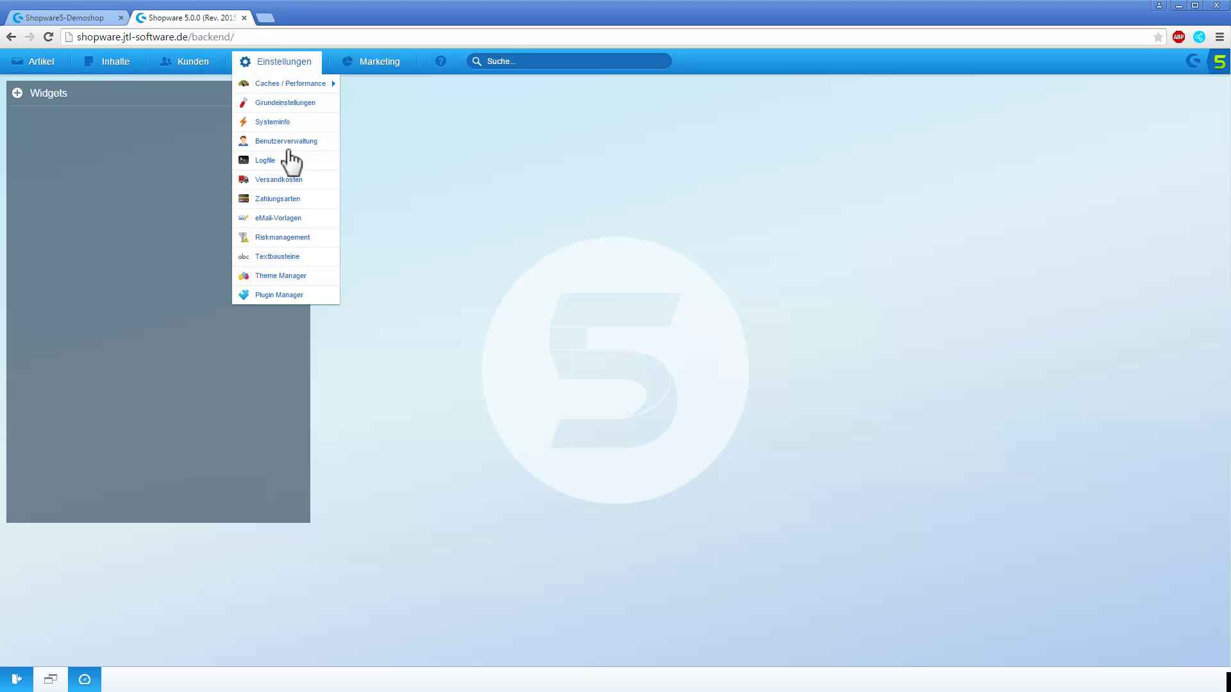
{"action": "left_click", "coordinate": [287, 294]}
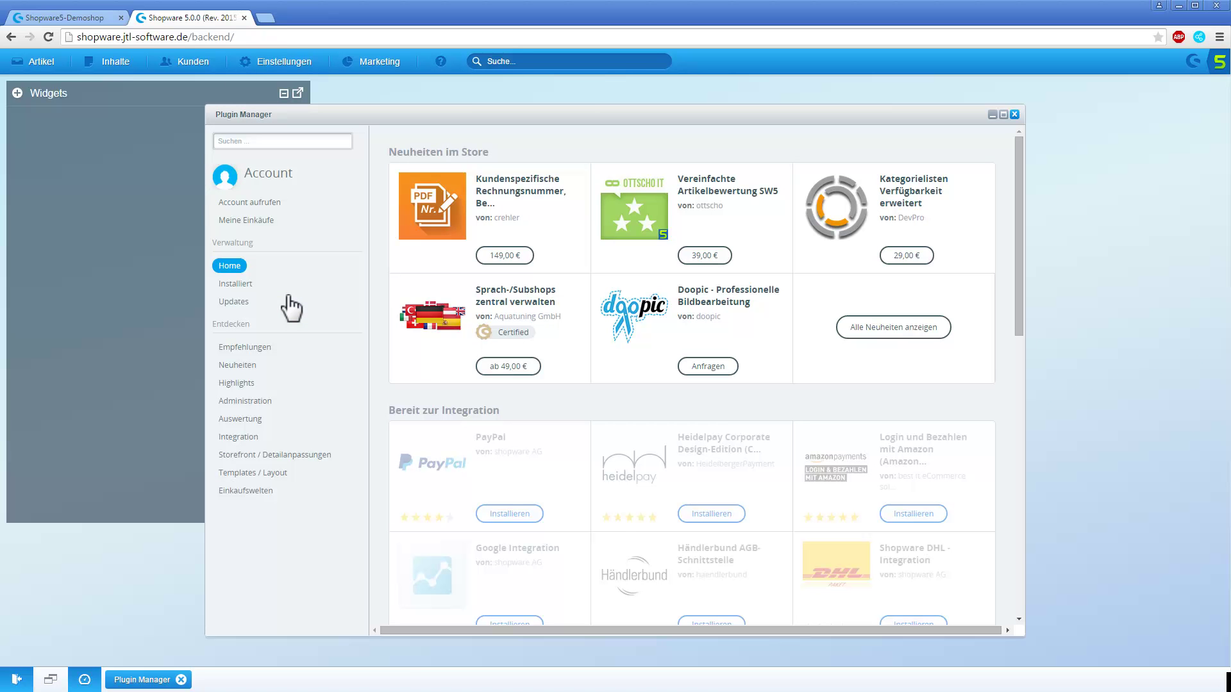
{"action": "left_click", "coordinate": [240, 286]}
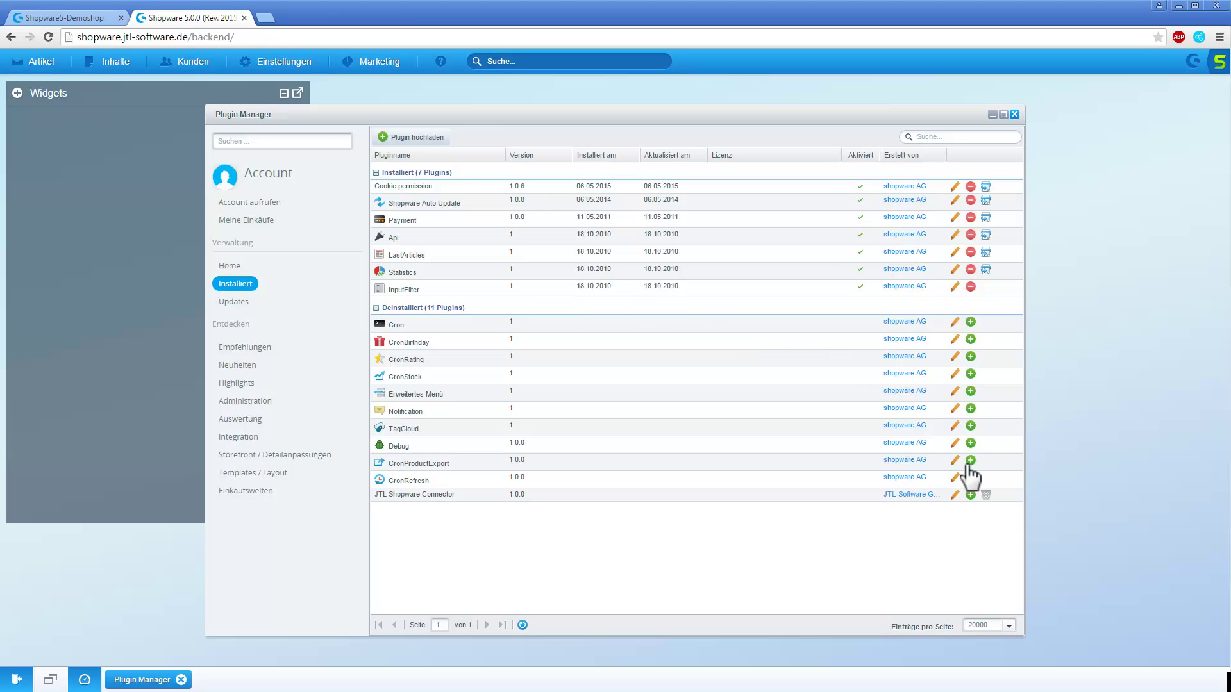
{"action": "left_click", "coordinate": [970, 495]}
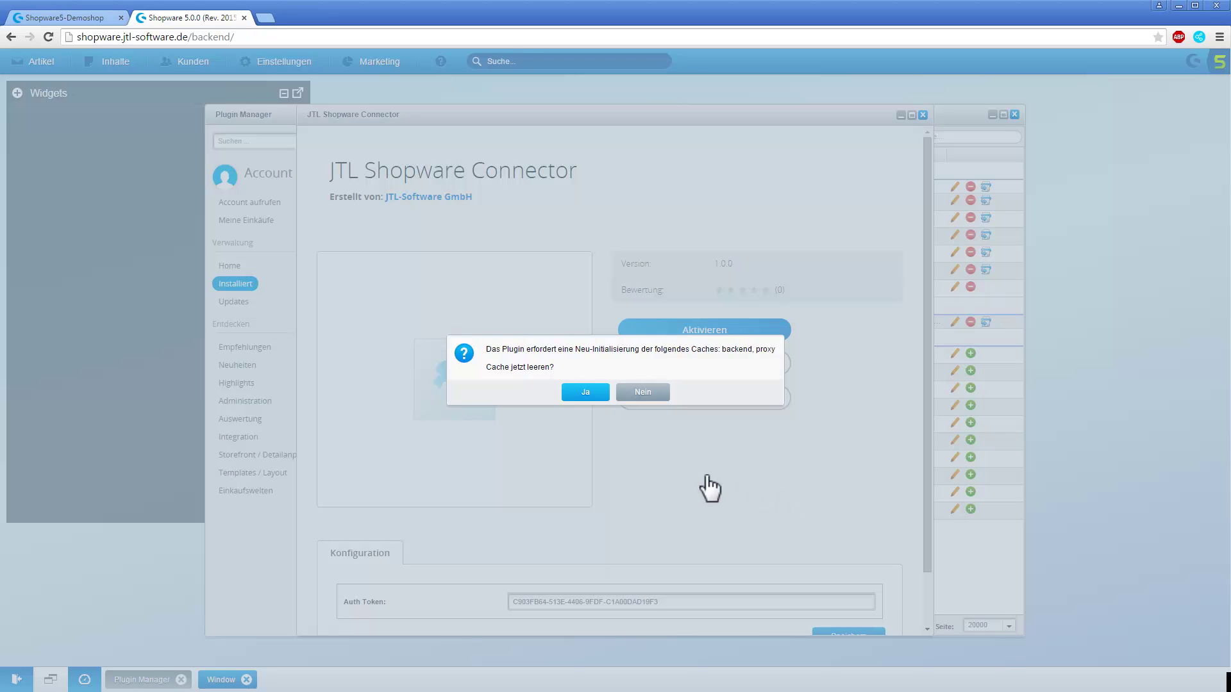
Agree to clearing the caches, activate the JTL Shopware Connector plugin and save its configuration with the auth token
{"action": "left_click", "coordinate": [585, 393]}
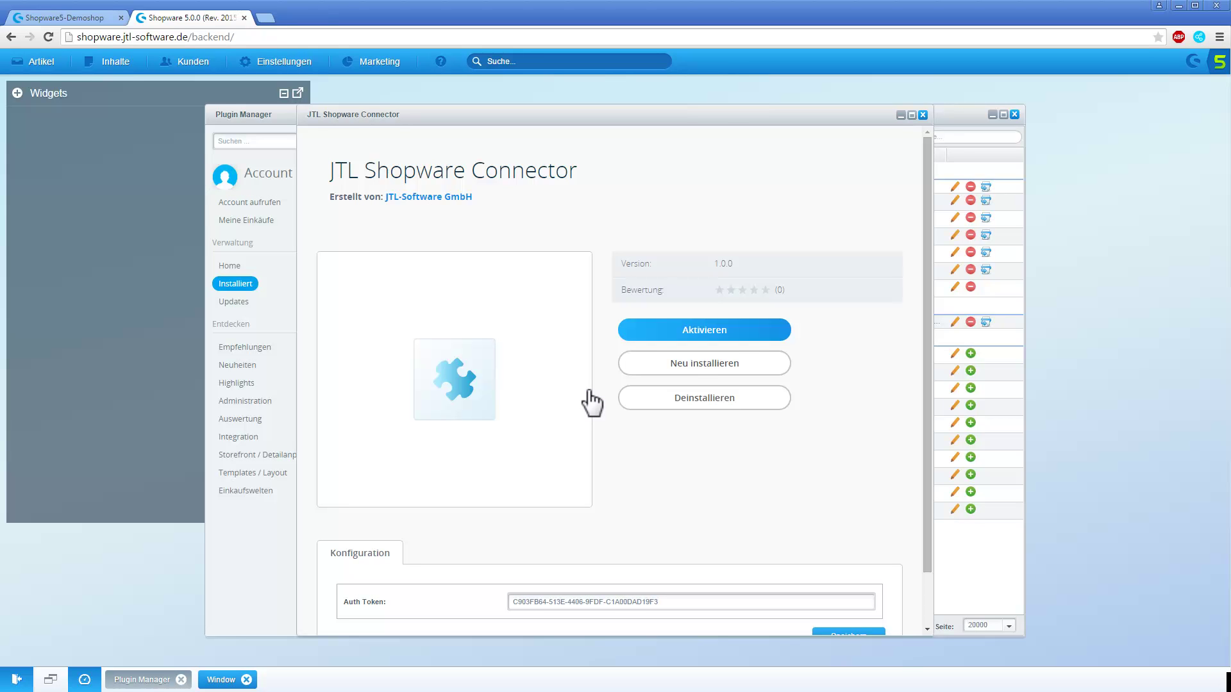
{"action": "left_click", "coordinate": [669, 332]}
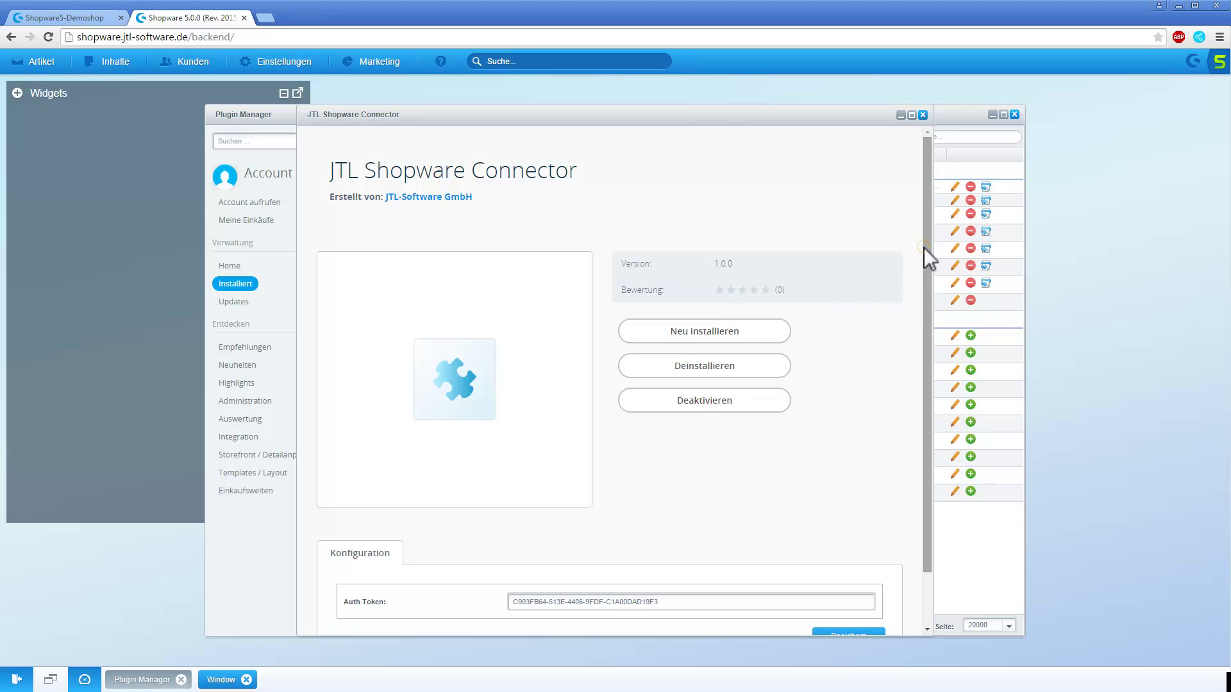
{"action": "scroll", "coordinate": [924, 248], "scroll_direction": "down", "scroll_amount": 2}
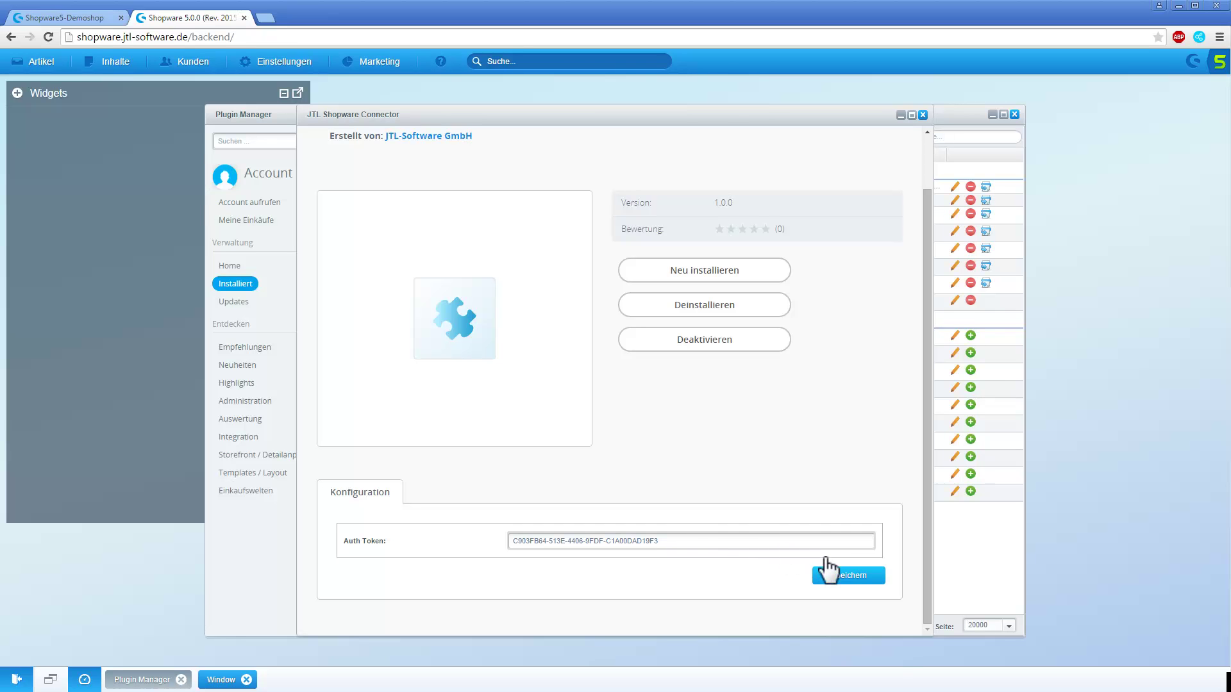
{"action": "left_click", "coordinate": [848, 576]}
{"action": "key", "text": "alt+Tab"}
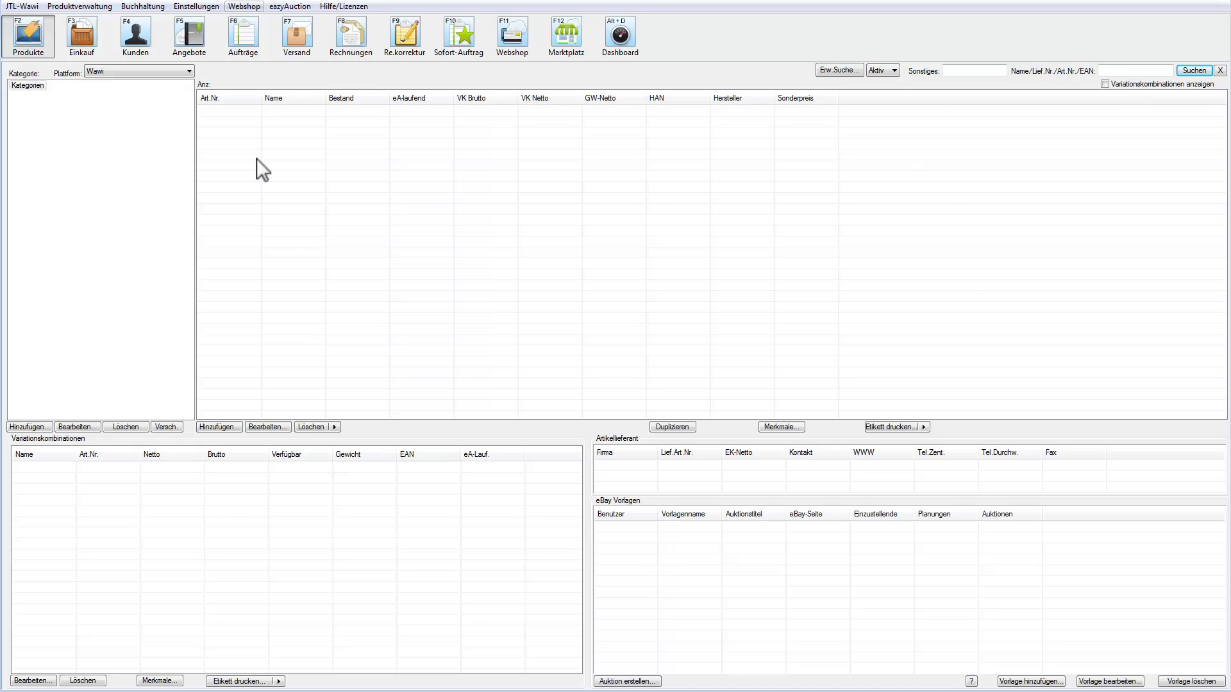
{"action": "left_click", "coordinate": [244, 7]}
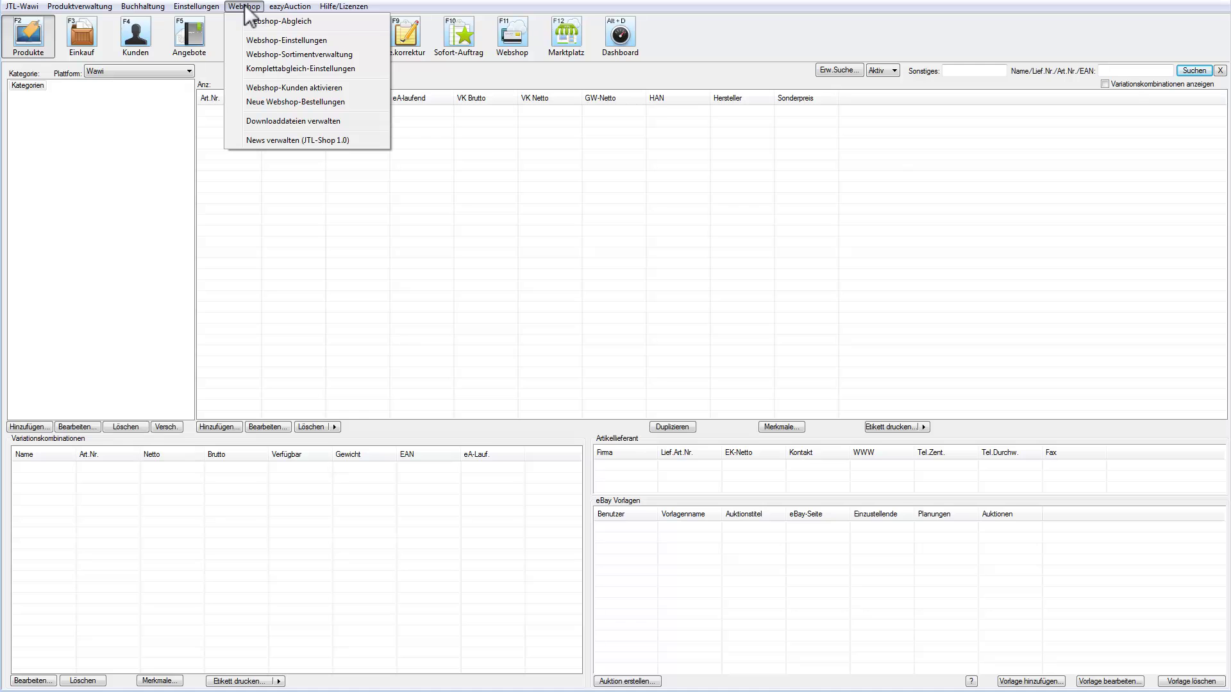
{"action": "left_click", "coordinate": [257, 40]}
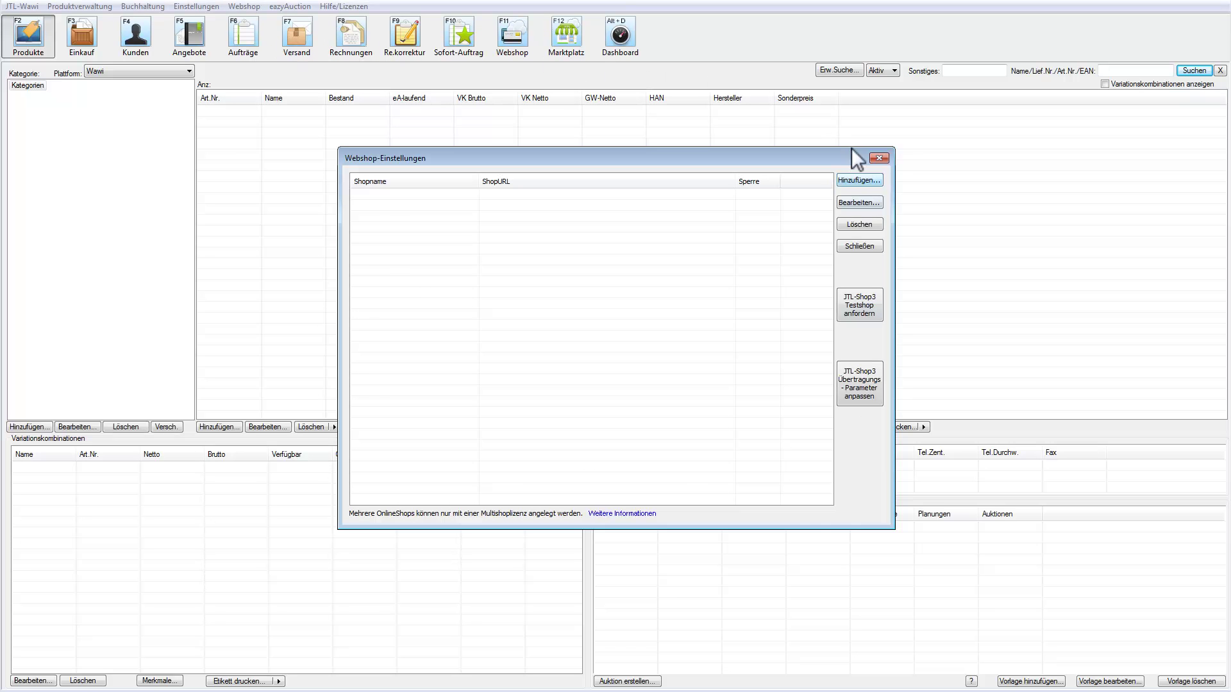
{"action": "left_click", "coordinate": [860, 181]}
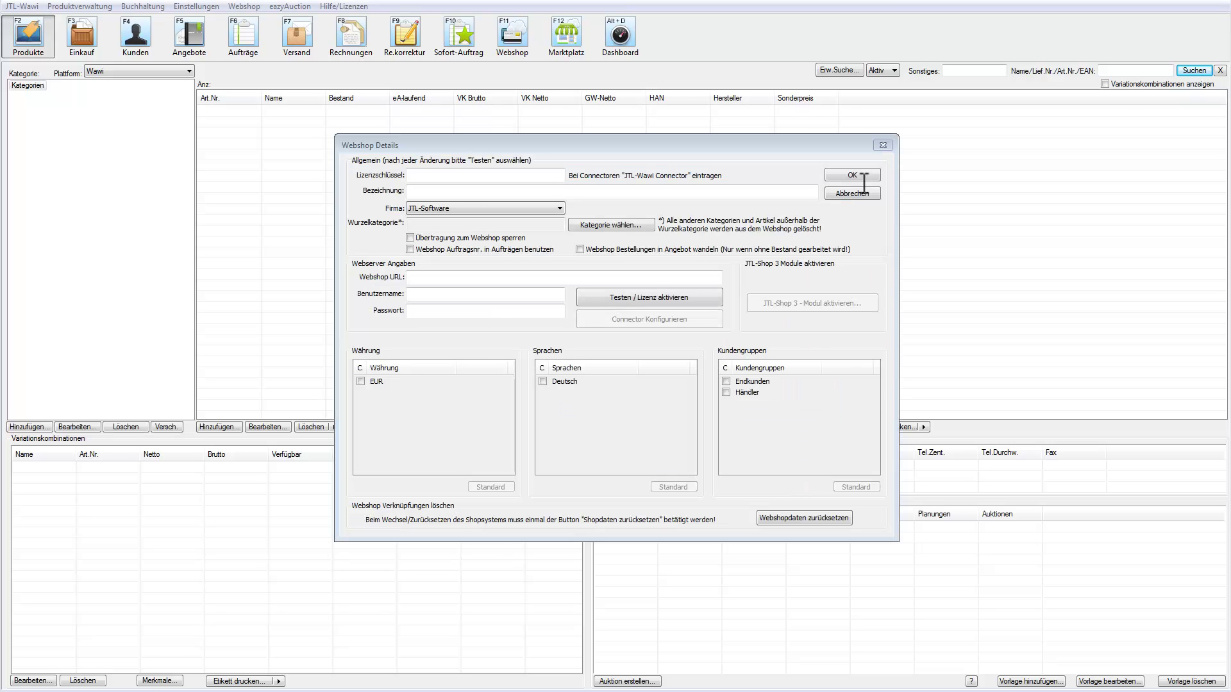
{"action": "left_click", "coordinate": [444, 279]}
{"action": "type", "text": "http://shopware.jtl-software.de/jtlconnector"}
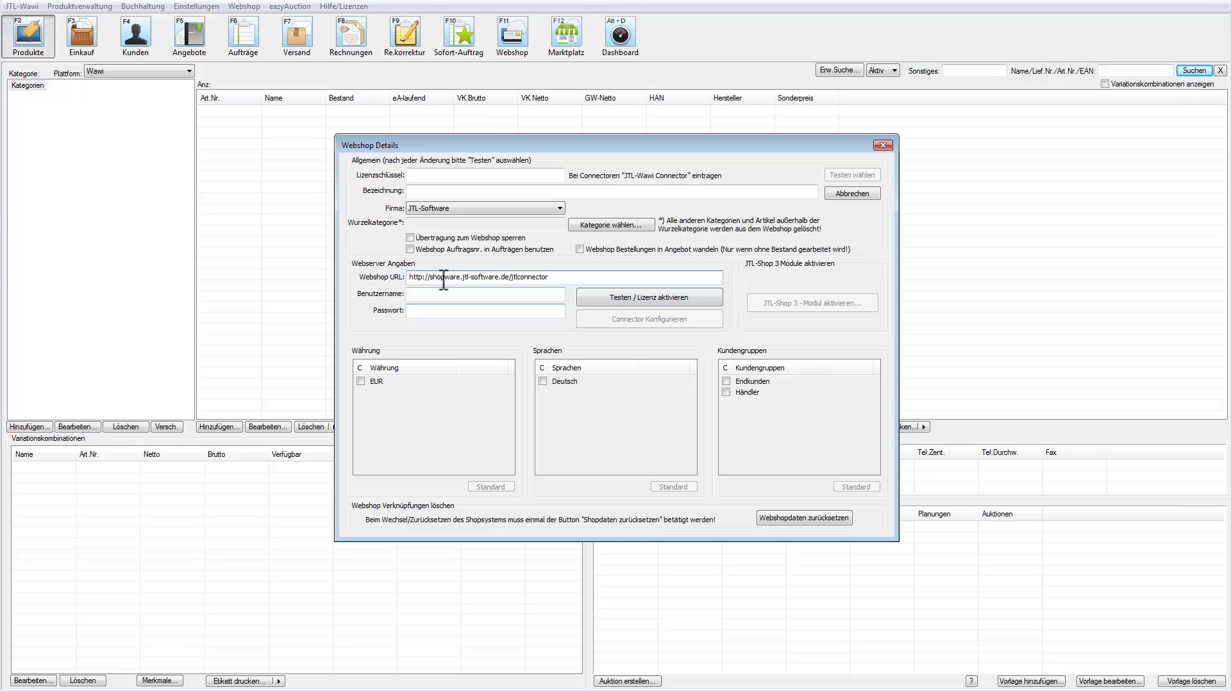
Paste the auth token as the webshop password, enter JTL-Connector-Shopware5 as its description and test the connection
{"action": "left_click", "coordinate": [420, 312]}
{"action": "key", "text": "ctrl+v"}
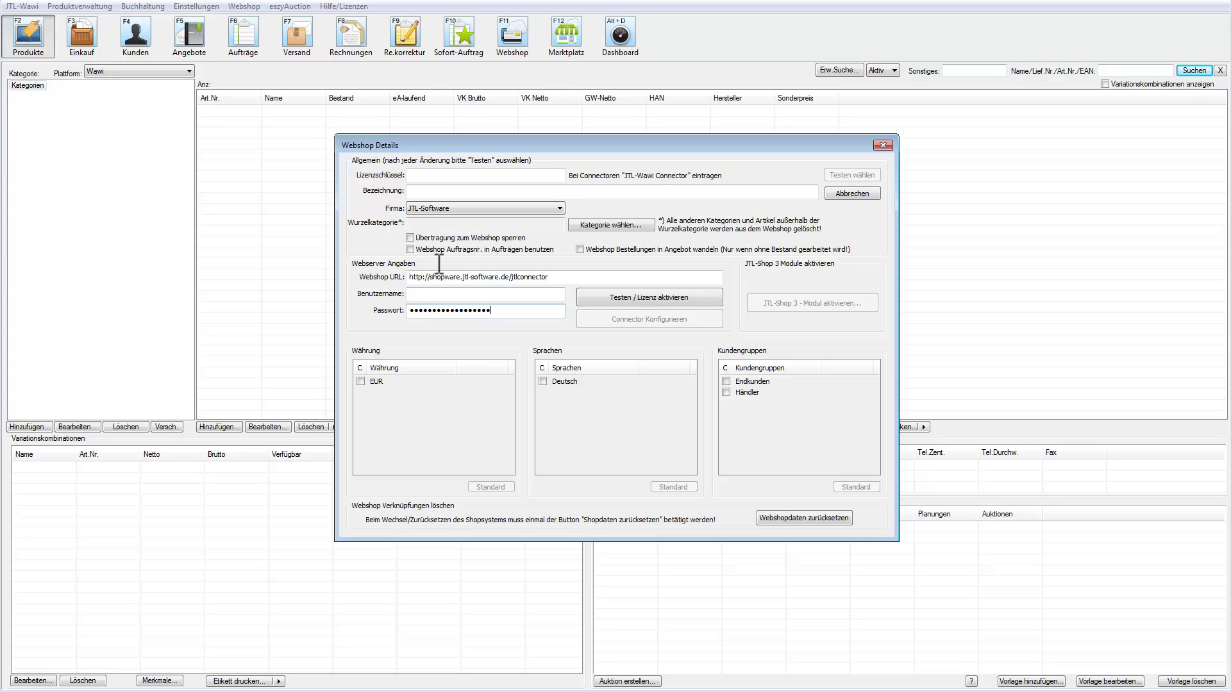
{"action": "left_click", "coordinate": [438, 192]}
{"action": "type", "text": "JTL-Connector-Shopware5"}
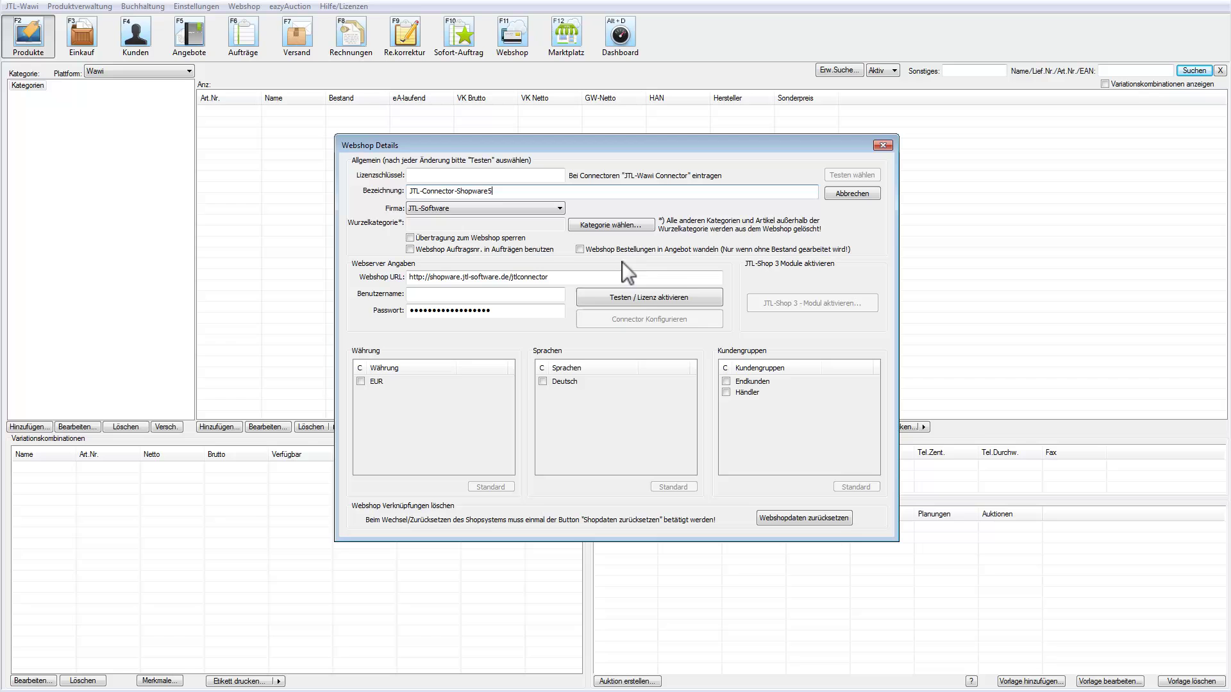
{"action": "left_click", "coordinate": [631, 298]}
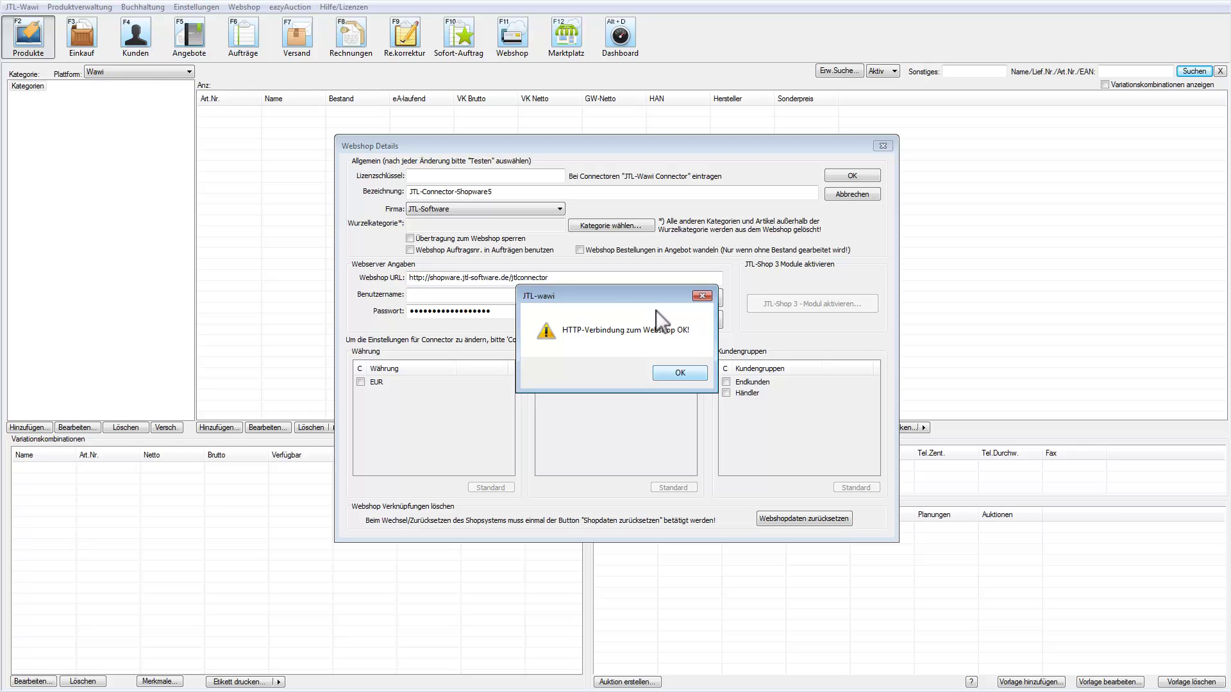
{"action": "left_click", "coordinate": [678, 374]}
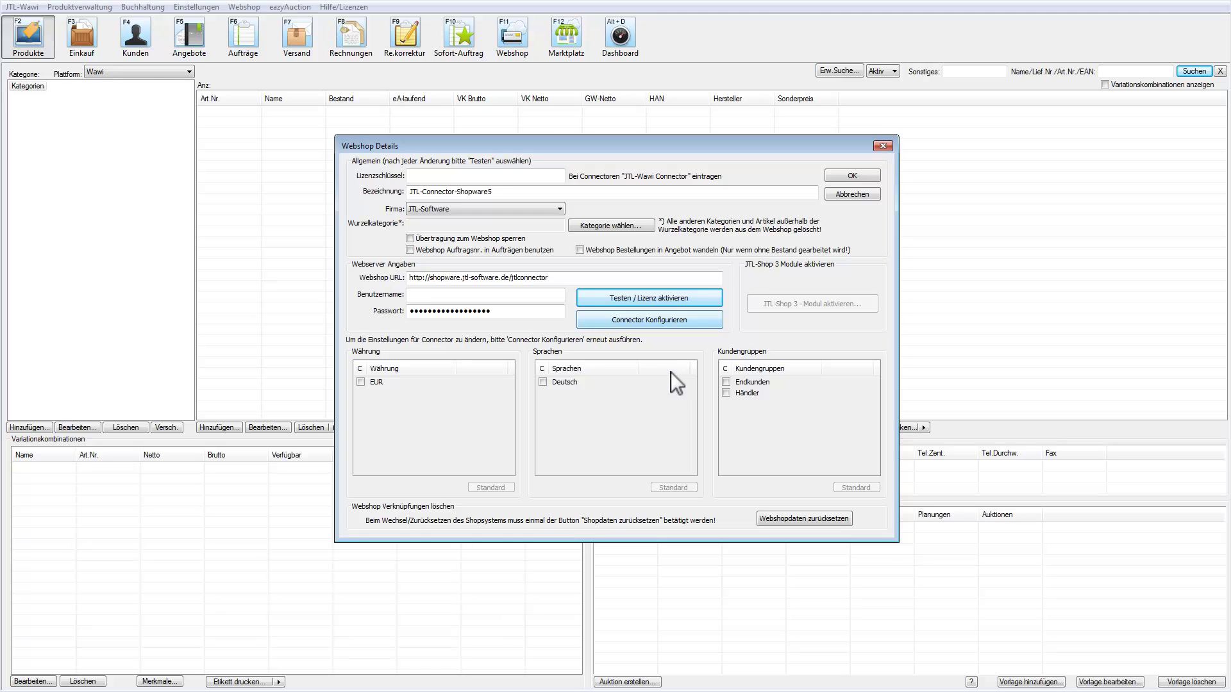
Open the connector configuration and assign the webshop customer groups: Shopkunden to Endkunden and Händler to Händler
{"action": "left_click", "coordinate": [660, 319]}
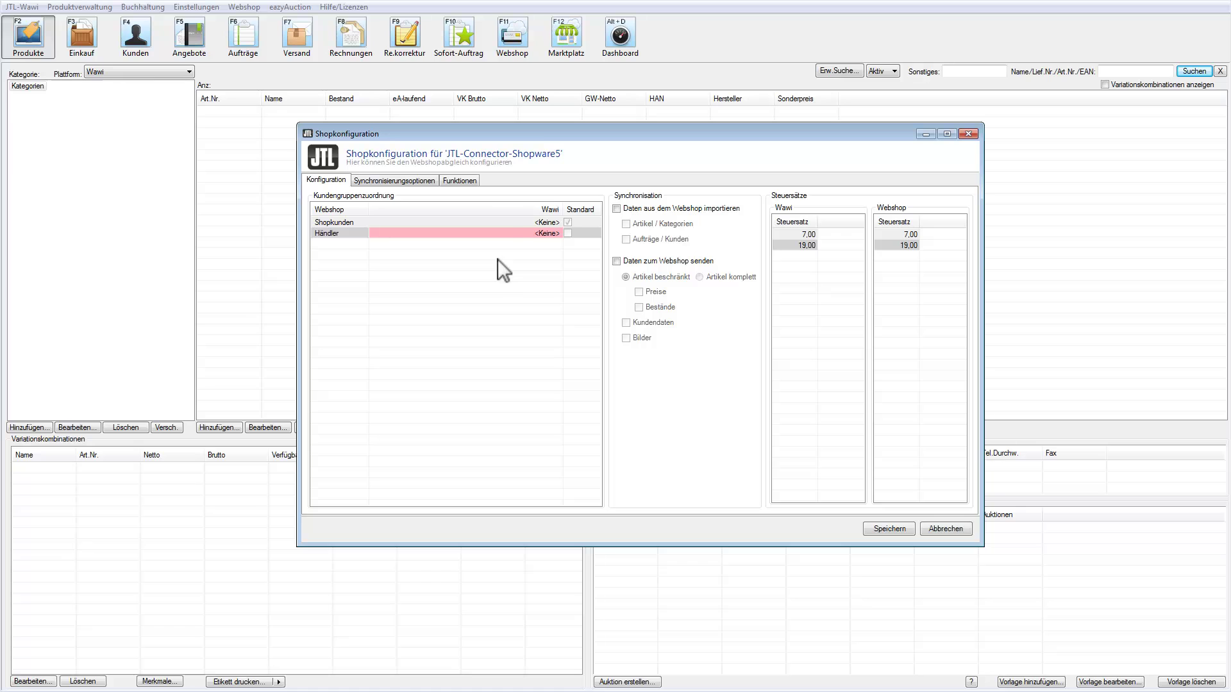
{"action": "left_click", "coordinate": [490, 223]}
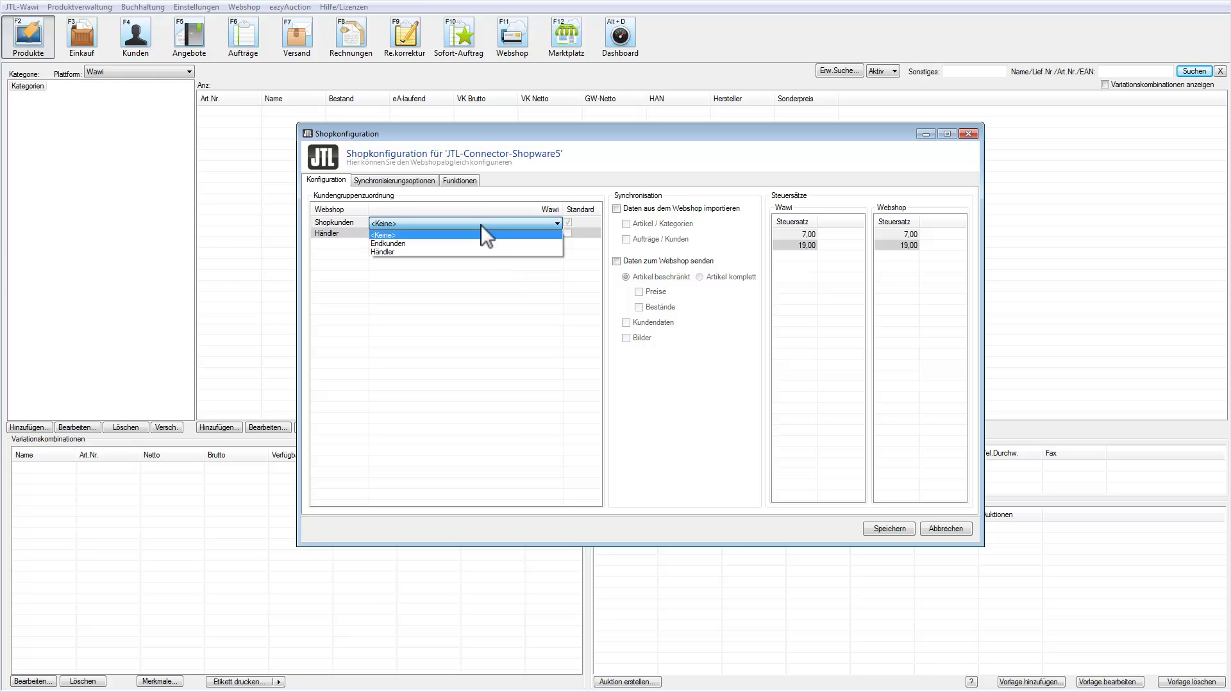
{"action": "left_click", "coordinate": [474, 244]}
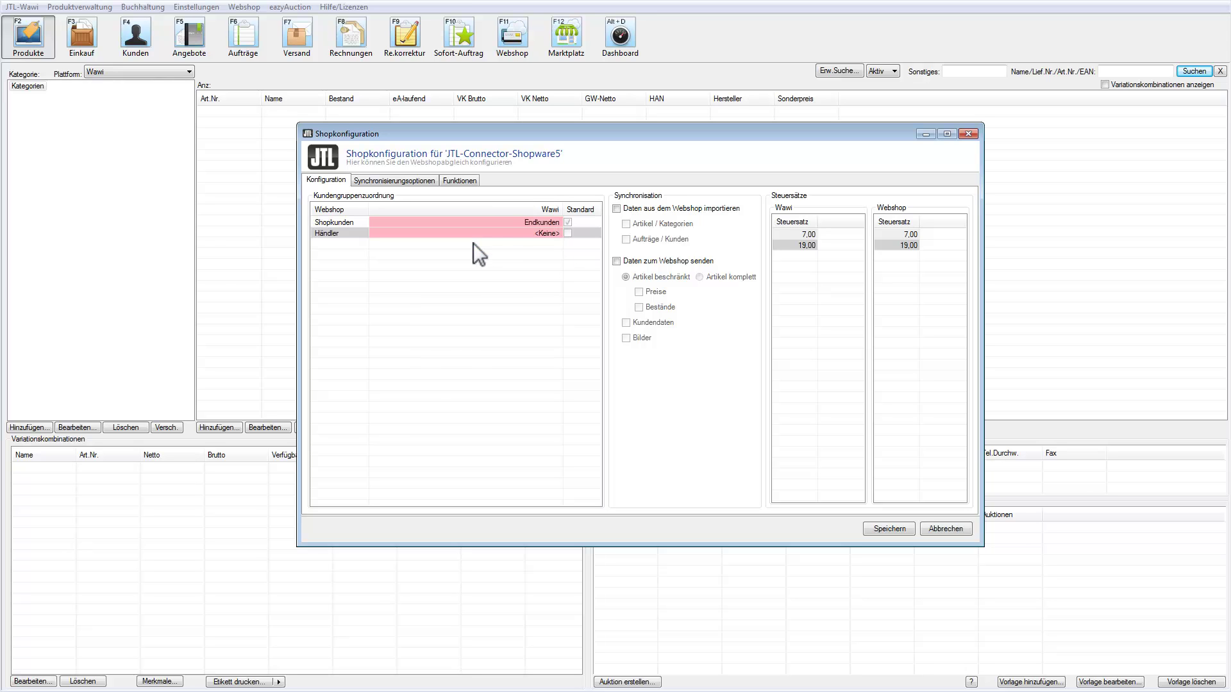
{"action": "left_click", "coordinate": [548, 232]}
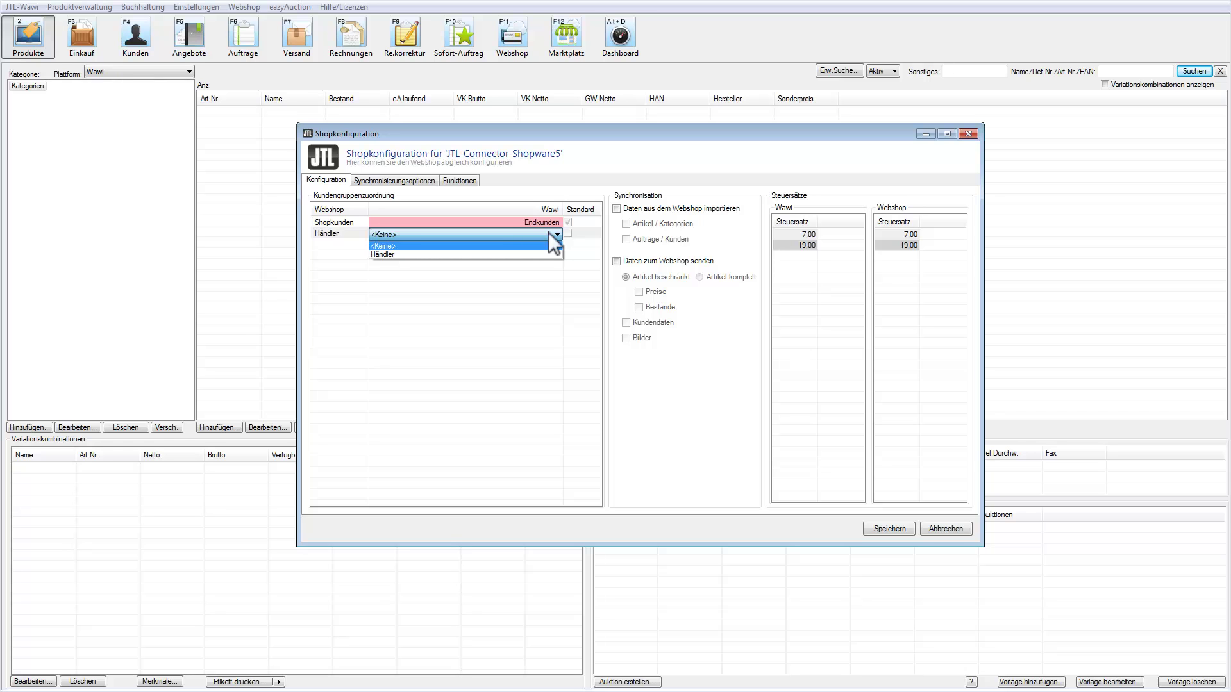
{"action": "left_click", "coordinate": [514, 254]}
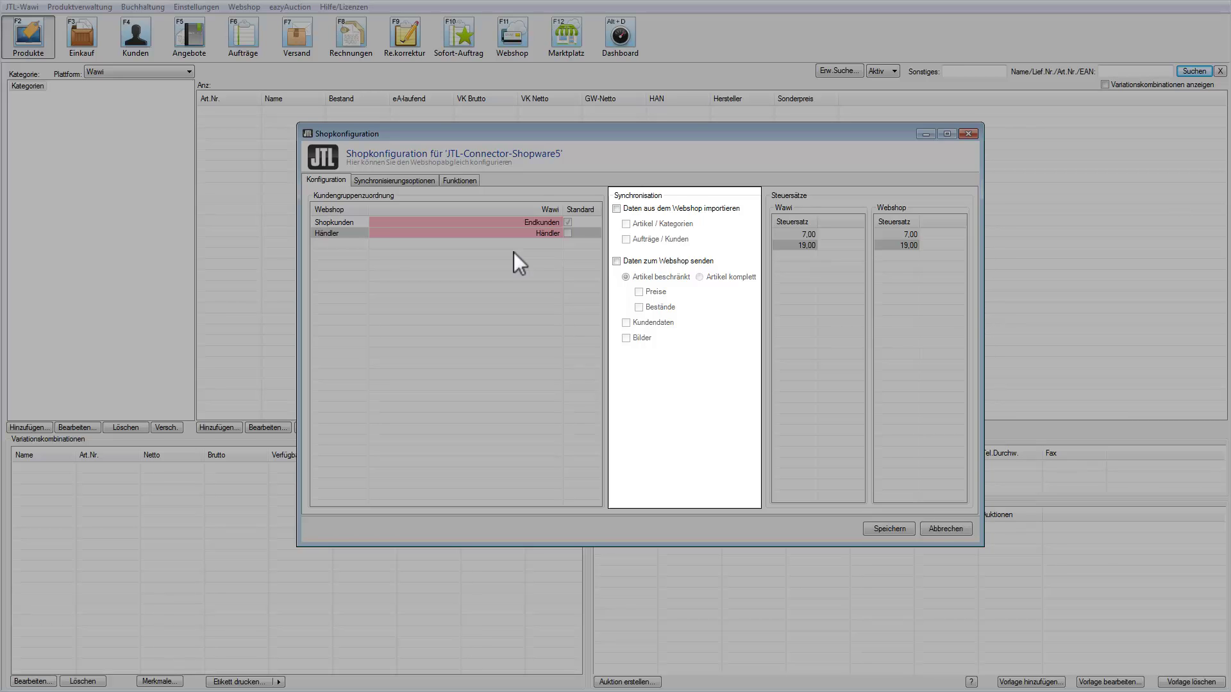
Enable importing articles/categories and orders/customers from the webshop, and sending complete articles and images to it
{"action": "left_click", "coordinate": [616, 209]}
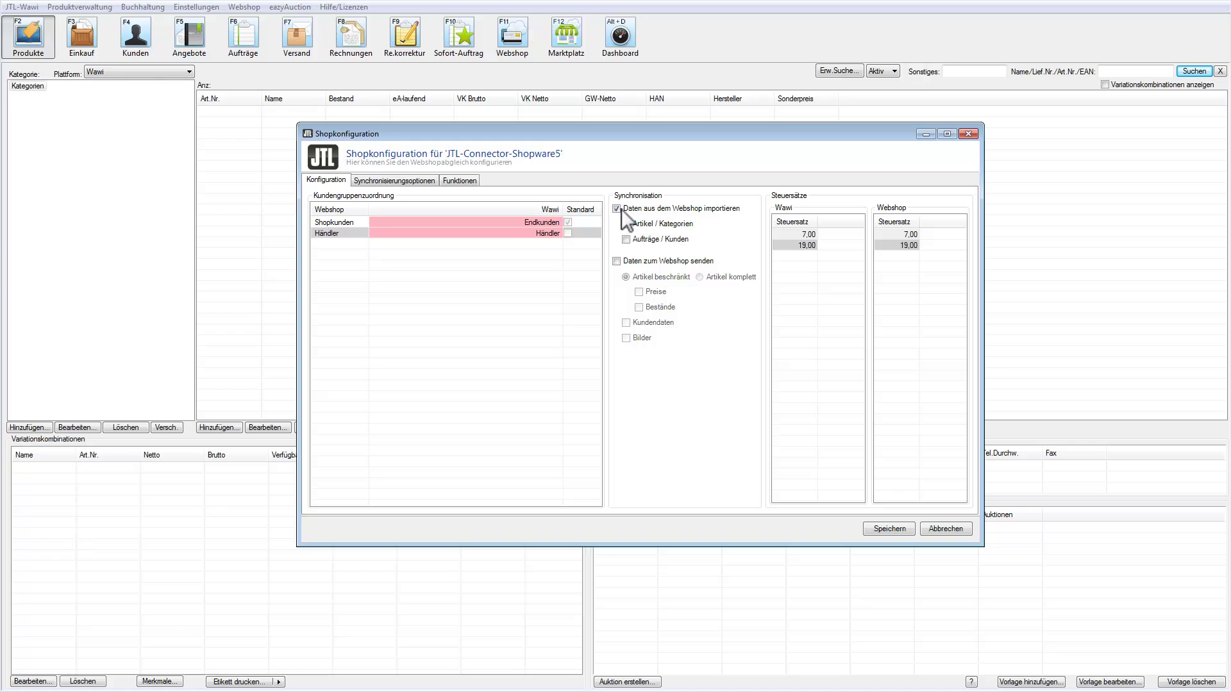
{"action": "left_click", "coordinate": [631, 243]}
{"action": "left_click", "coordinate": [623, 261]}
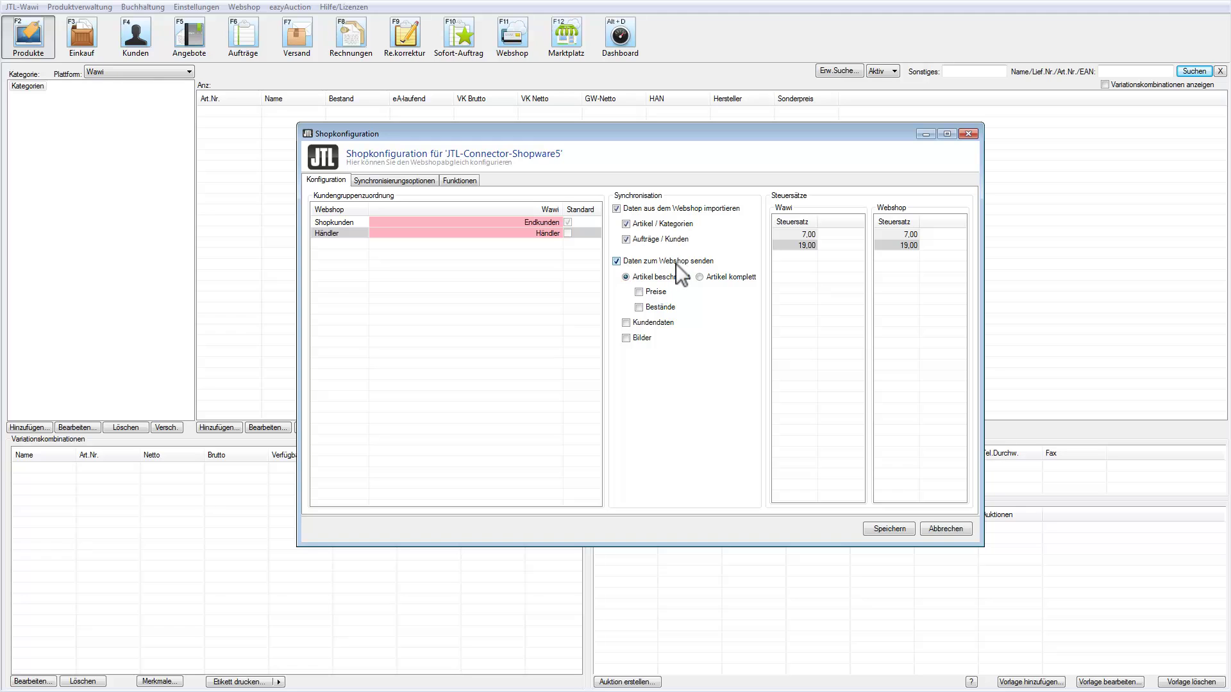
{"action": "left_click", "coordinate": [701, 276]}
{"action": "left_click", "coordinate": [627, 338]}
Review the synchronisation options and shop functions, save the shop configuration and close the webshop settings with the new entry accepted
{"action": "left_click", "coordinate": [416, 180]}
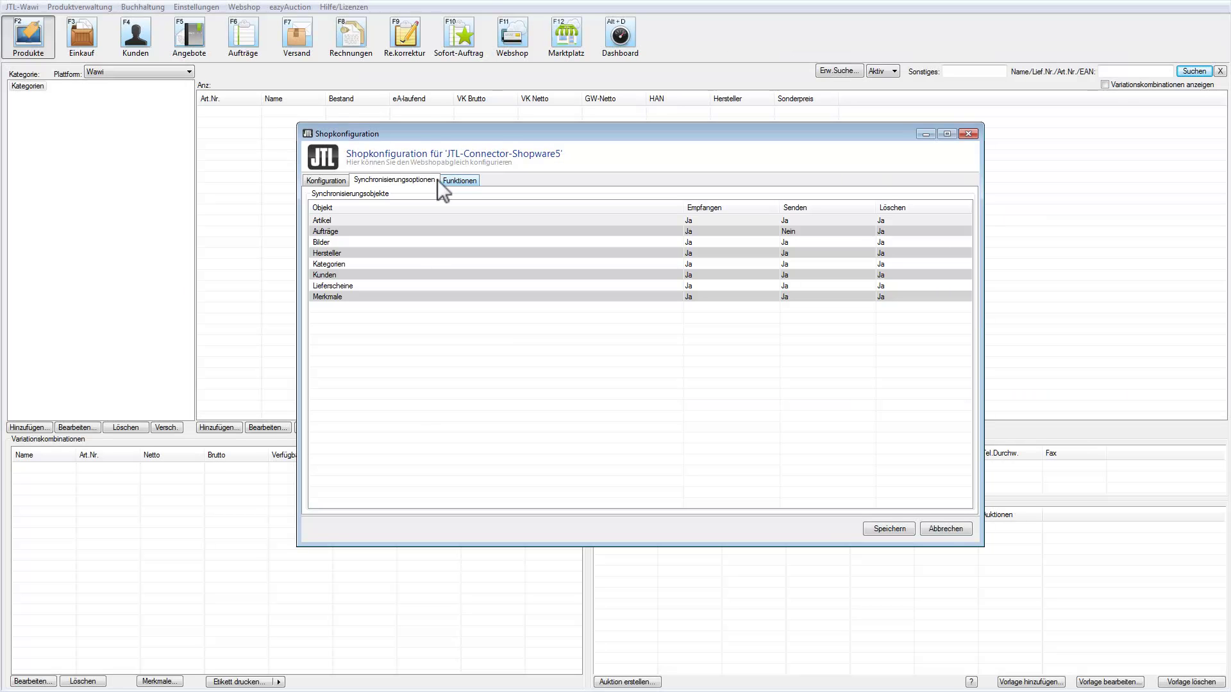
{"action": "left_click", "coordinate": [456, 181]}
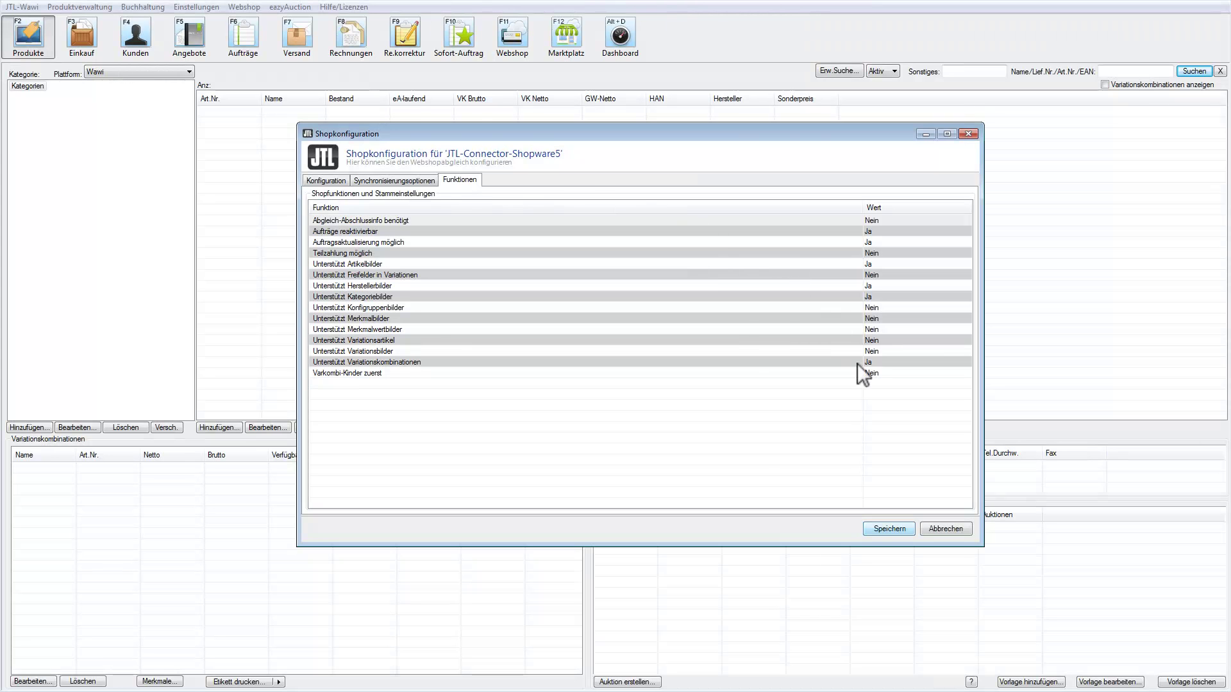
{"action": "left_click", "coordinate": [891, 528]}
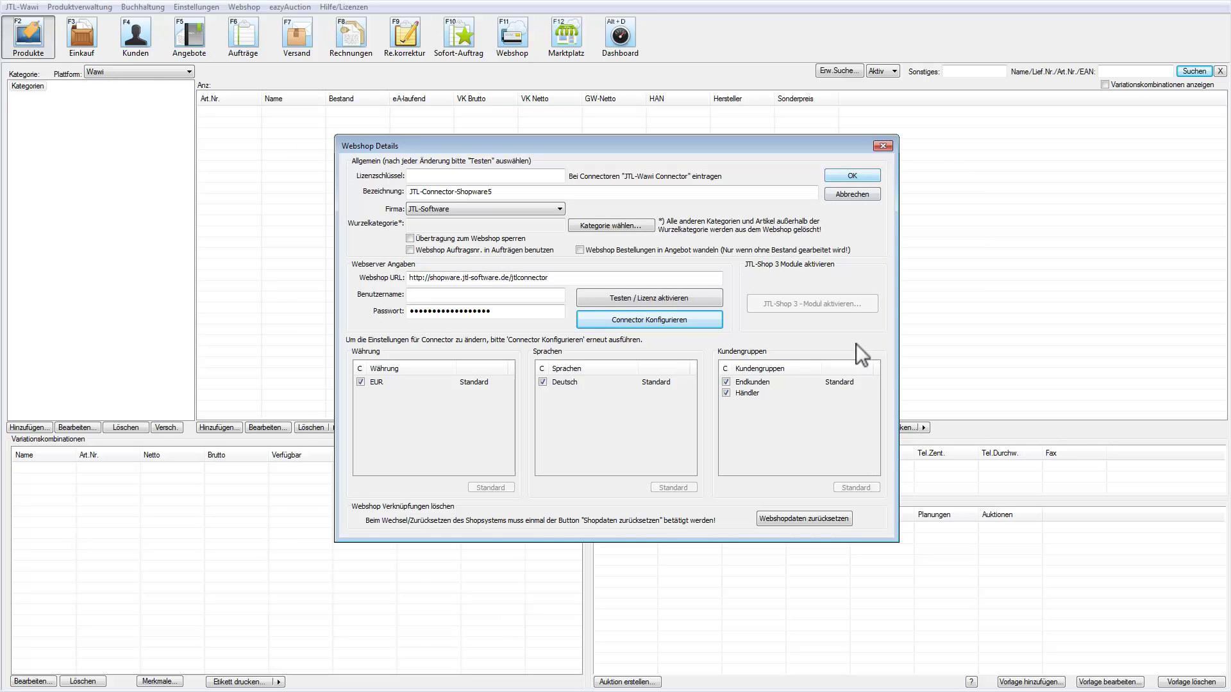
{"action": "left_click", "coordinate": [853, 176]}
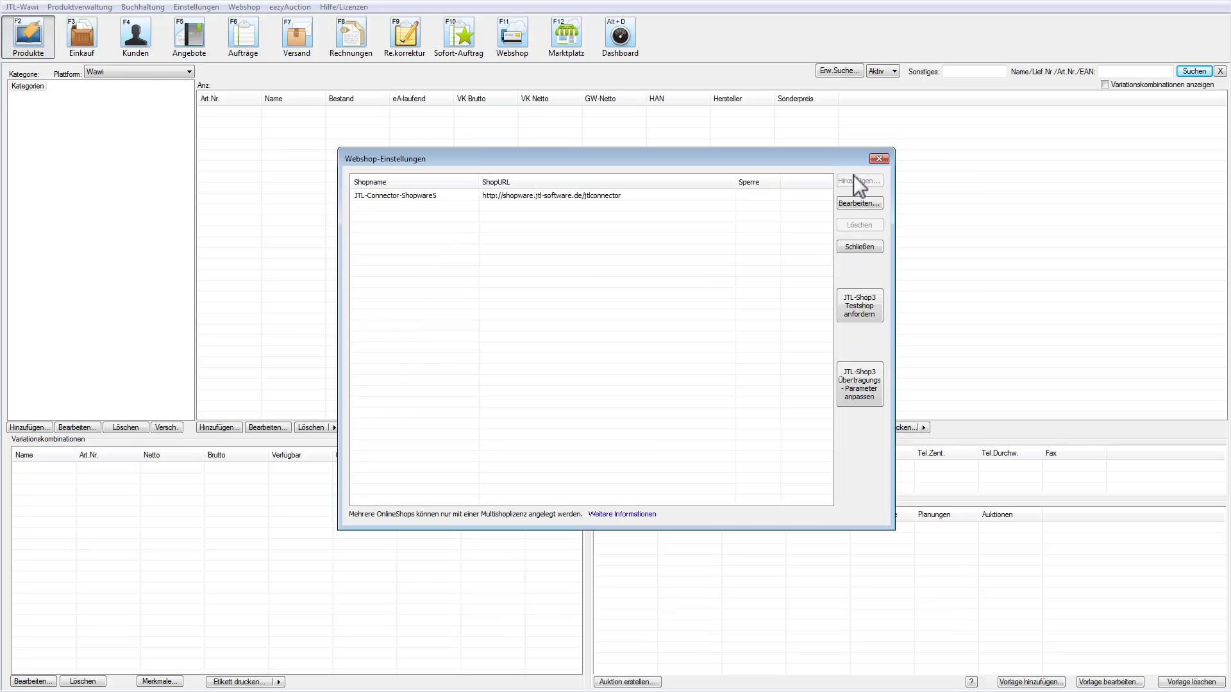
{"action": "left_click", "coordinate": [864, 251]}
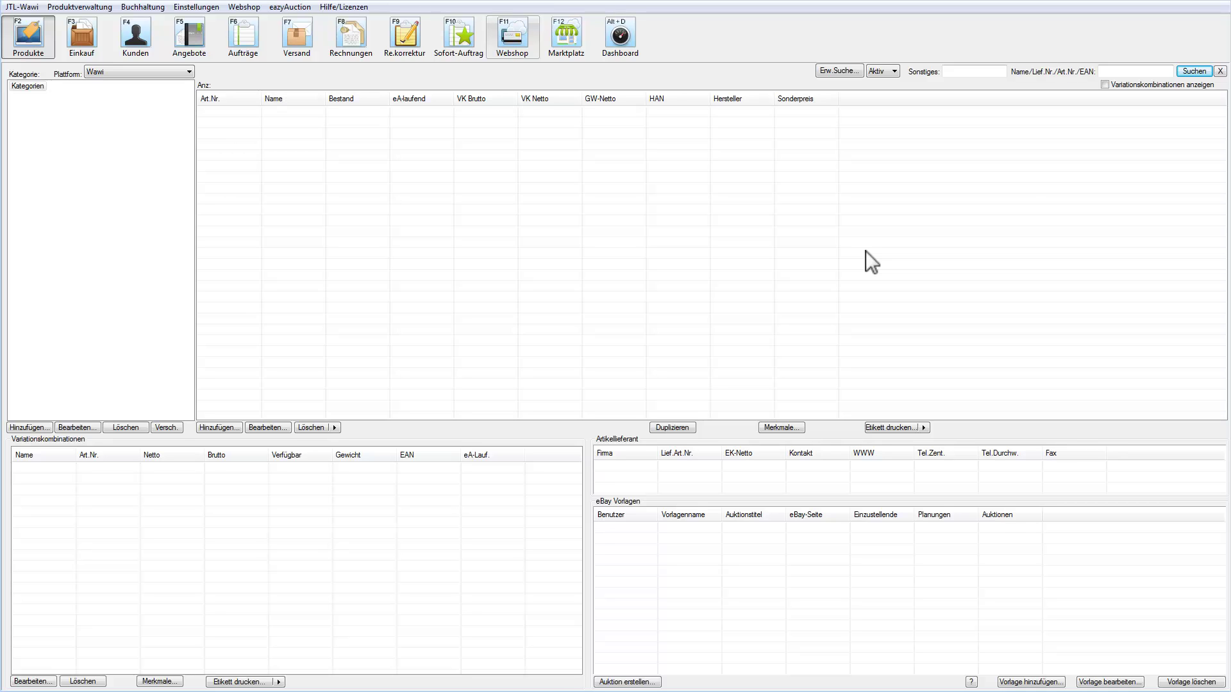
Run the webshop synchronisation with the summary display enabled and close its log and summary
{"action": "left_click", "coordinate": [521, 48]}
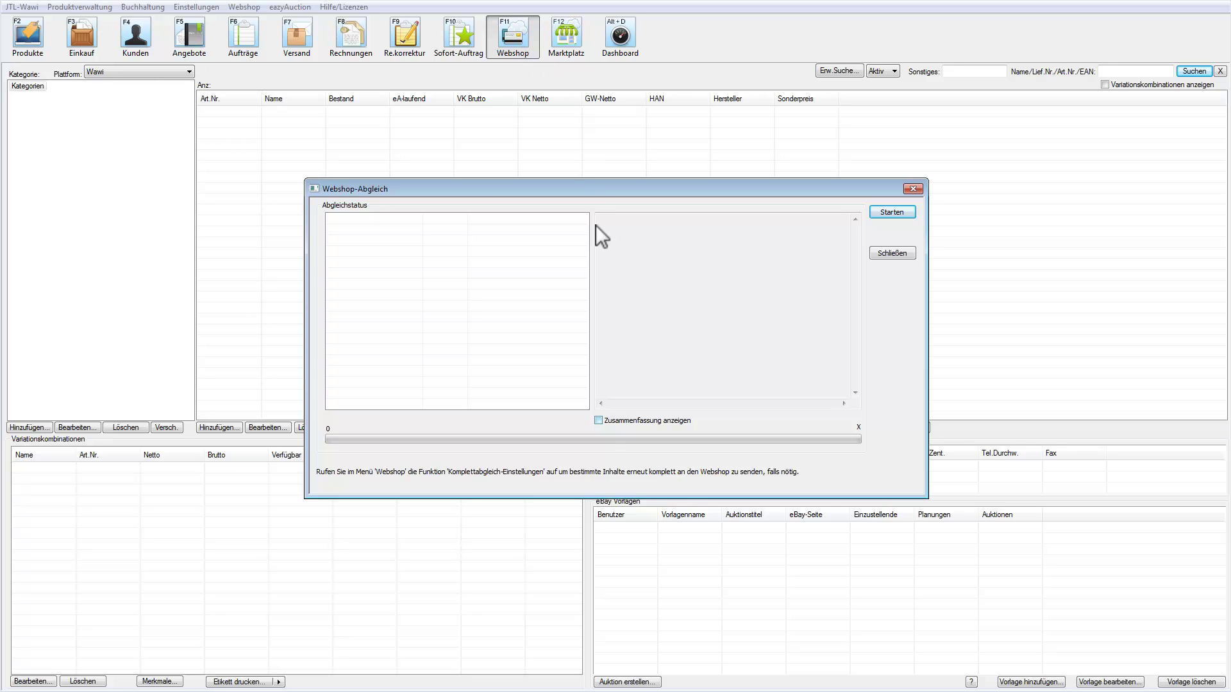
{"action": "left_click", "coordinate": [604, 420]}
{"action": "left_click", "coordinate": [889, 212]}
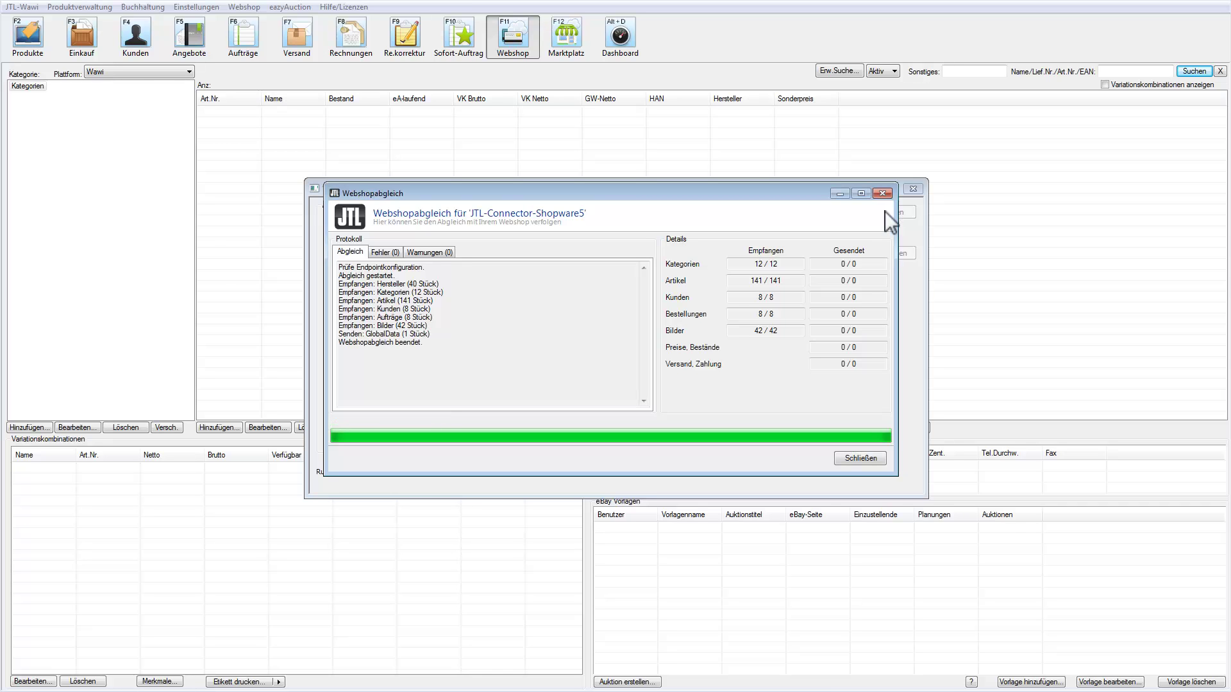
{"action": "left_click", "coordinate": [859, 458]}
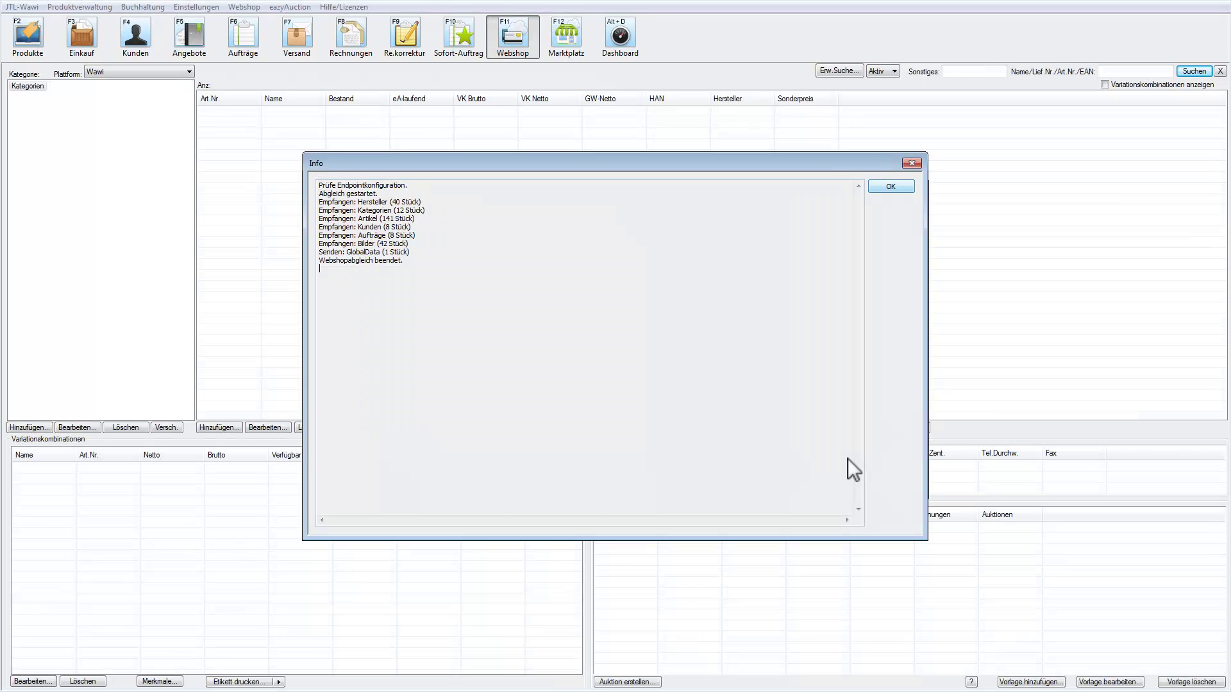
{"action": "left_click", "coordinate": [892, 186]}
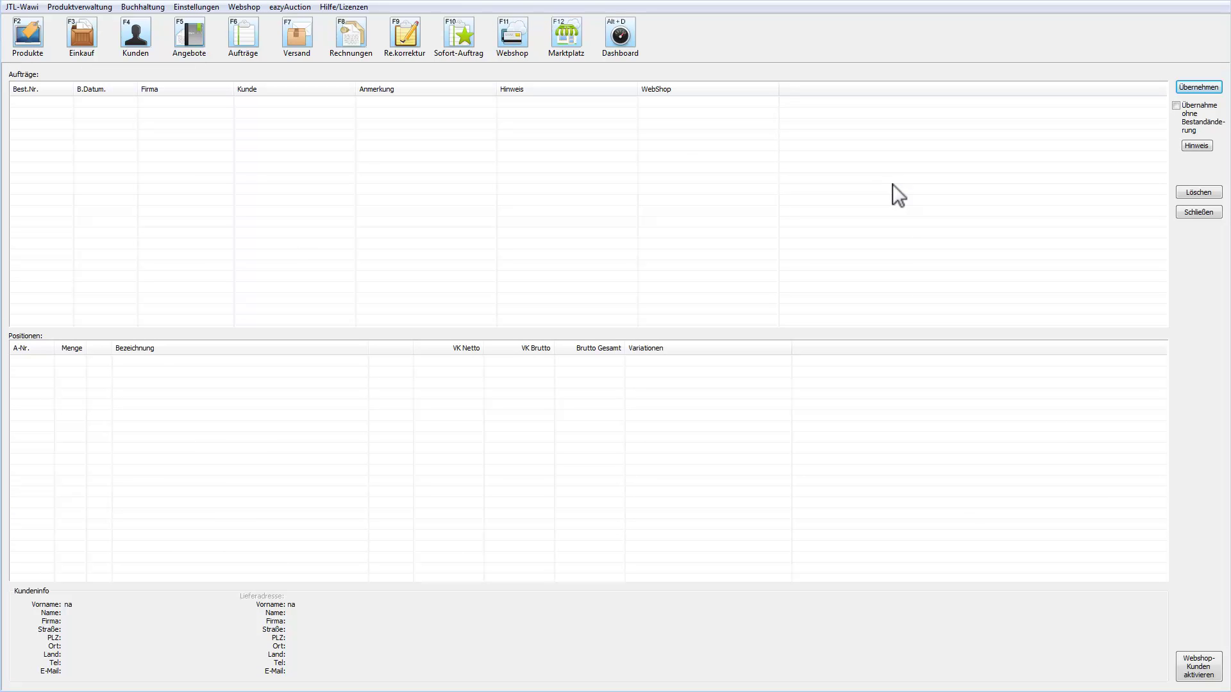
Open the details of article sco318 from the product category Deutsch > Barcode-Scanner > Einbauscanner
{"action": "left_click", "coordinate": [27, 37]}
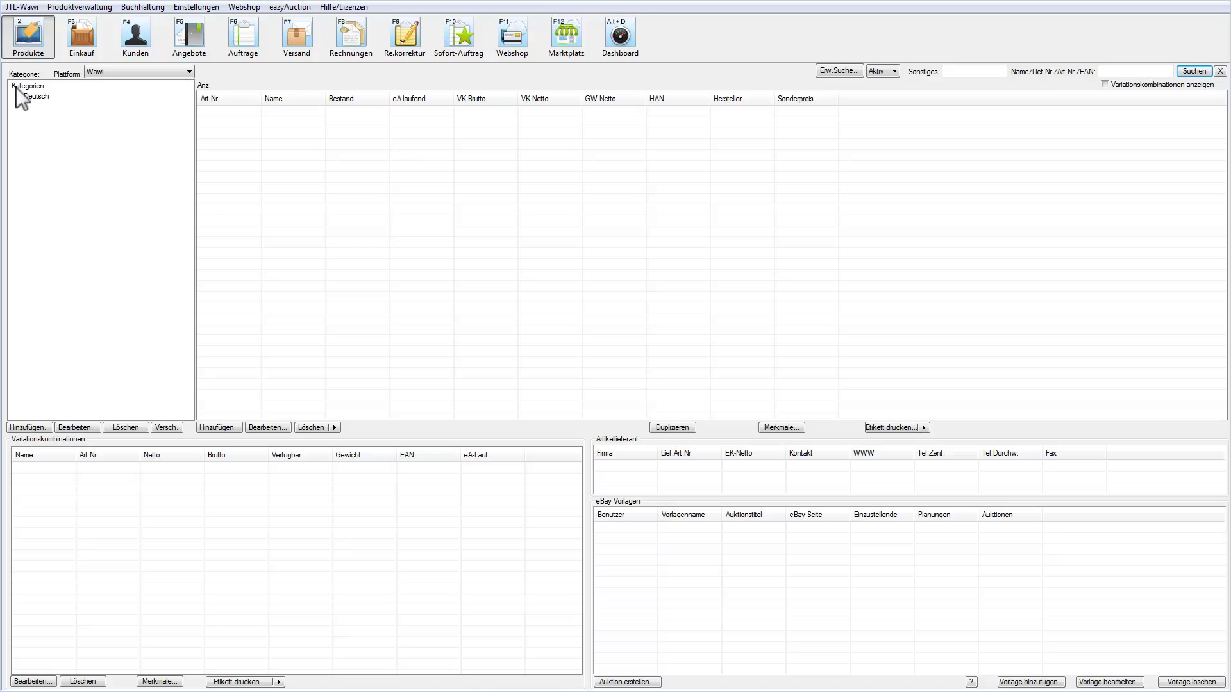
{"action": "left_click", "coordinate": [16, 98]}
{"action": "left_click", "coordinate": [29, 107]}
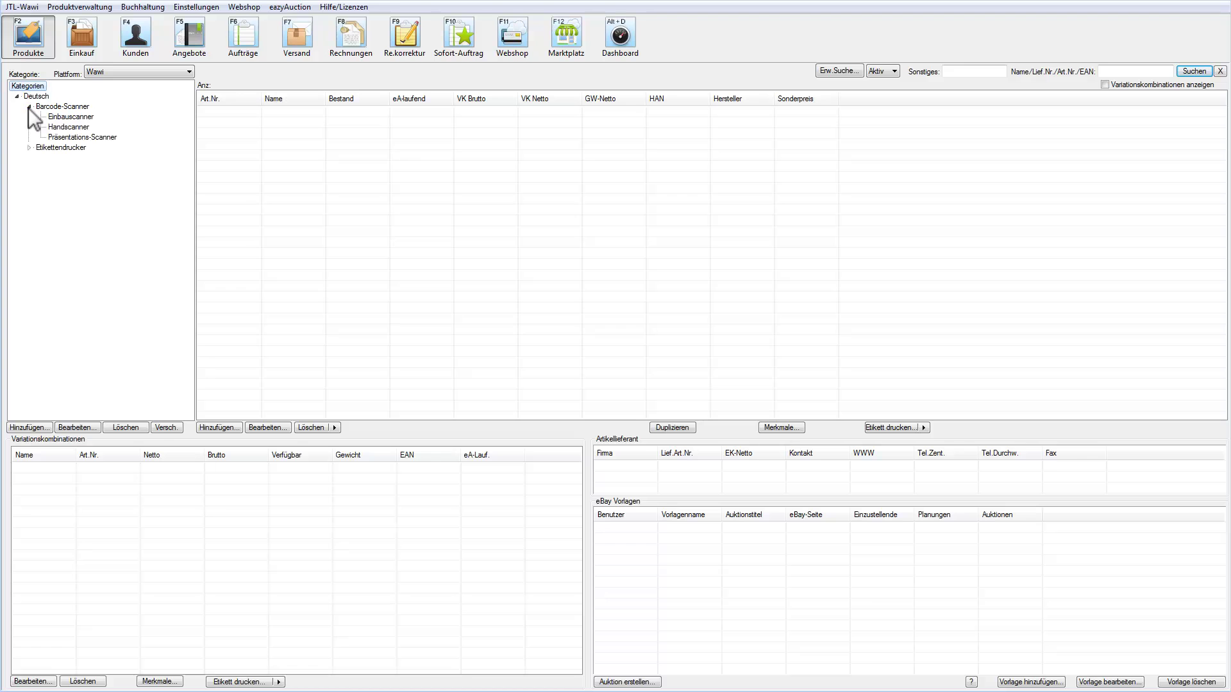
{"action": "left_click", "coordinate": [66, 118]}
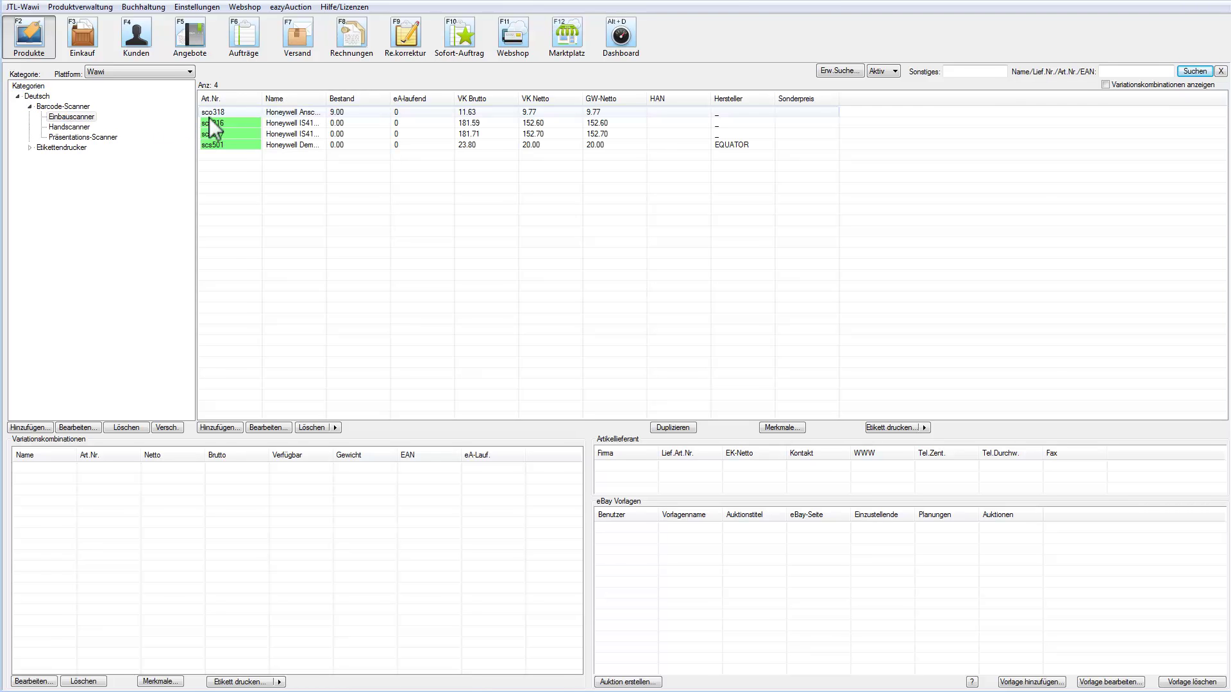
{"action": "double_click", "coordinate": [263, 115]}
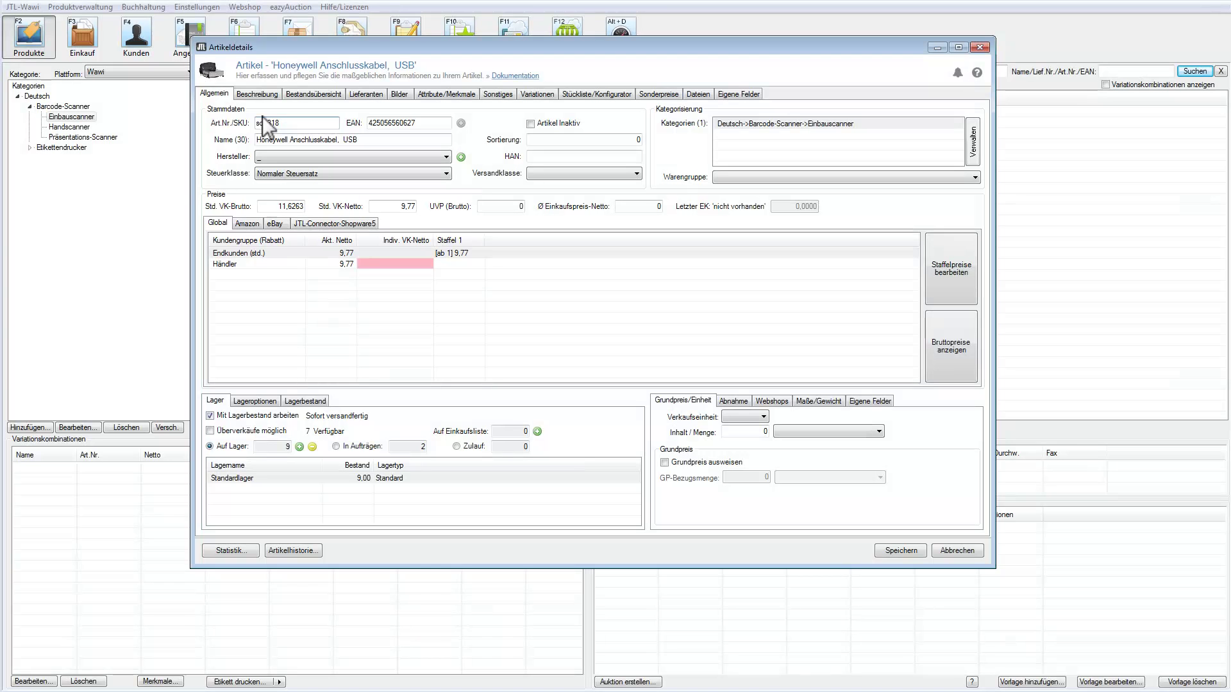
Examine the article's images and description, and return to its general data
{"action": "left_click", "coordinate": [399, 94]}
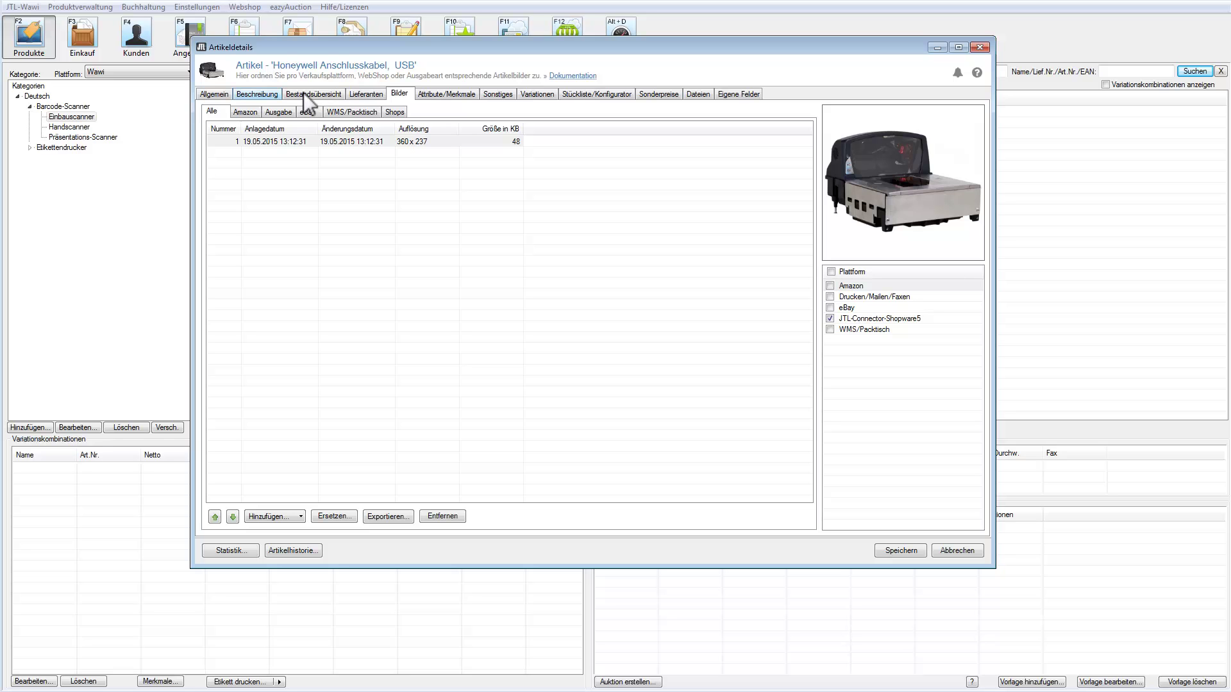
{"action": "left_click", "coordinate": [260, 94]}
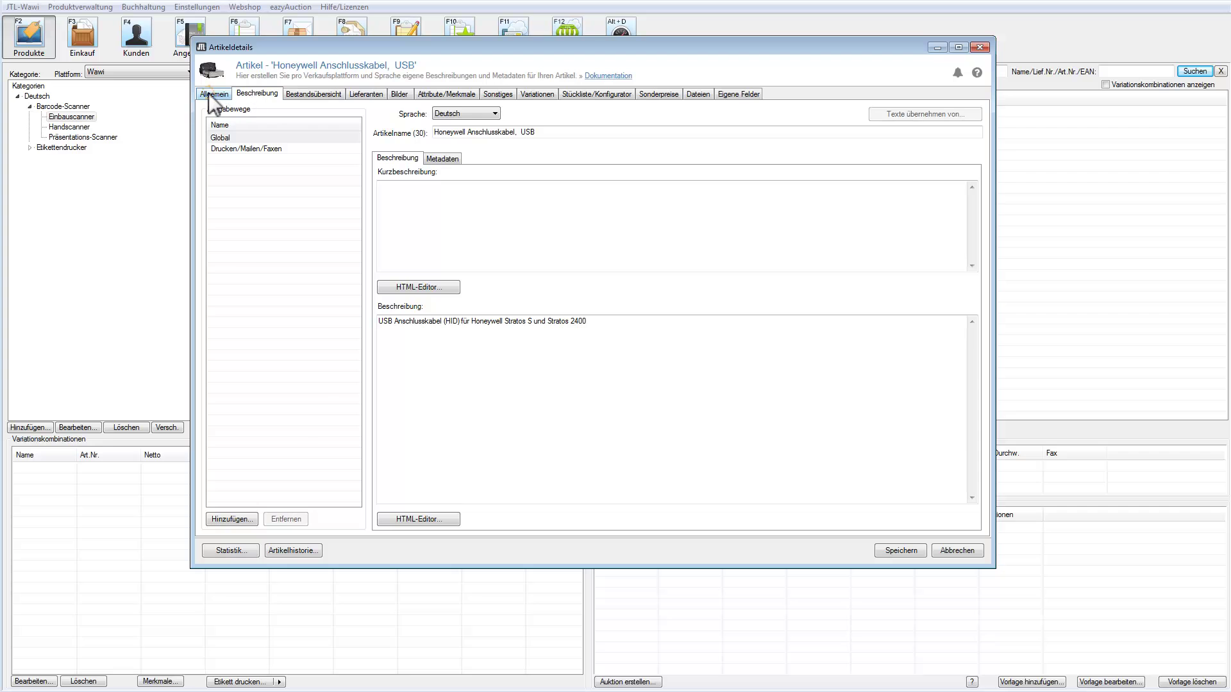
{"action": "left_click", "coordinate": [209, 93]}
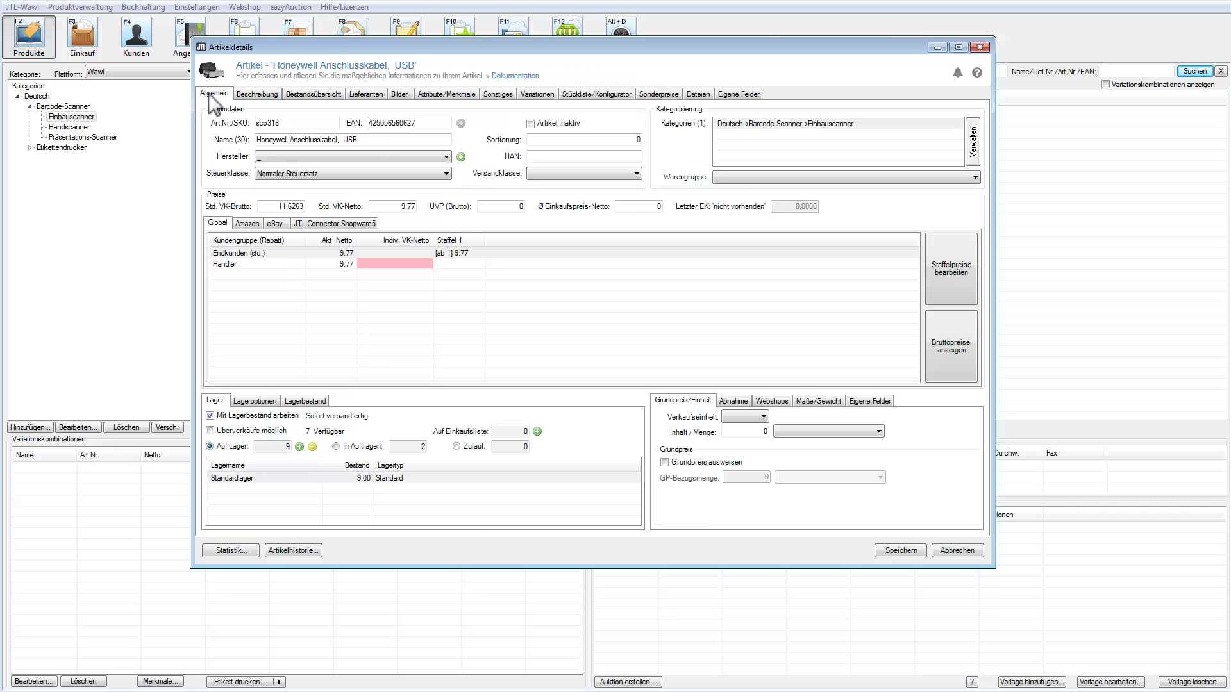
Close the article details without saving and show the variation combinations of article 3 in the category Etikettendrucker > Etiketten
{"action": "left_click", "coordinate": [944, 551]}
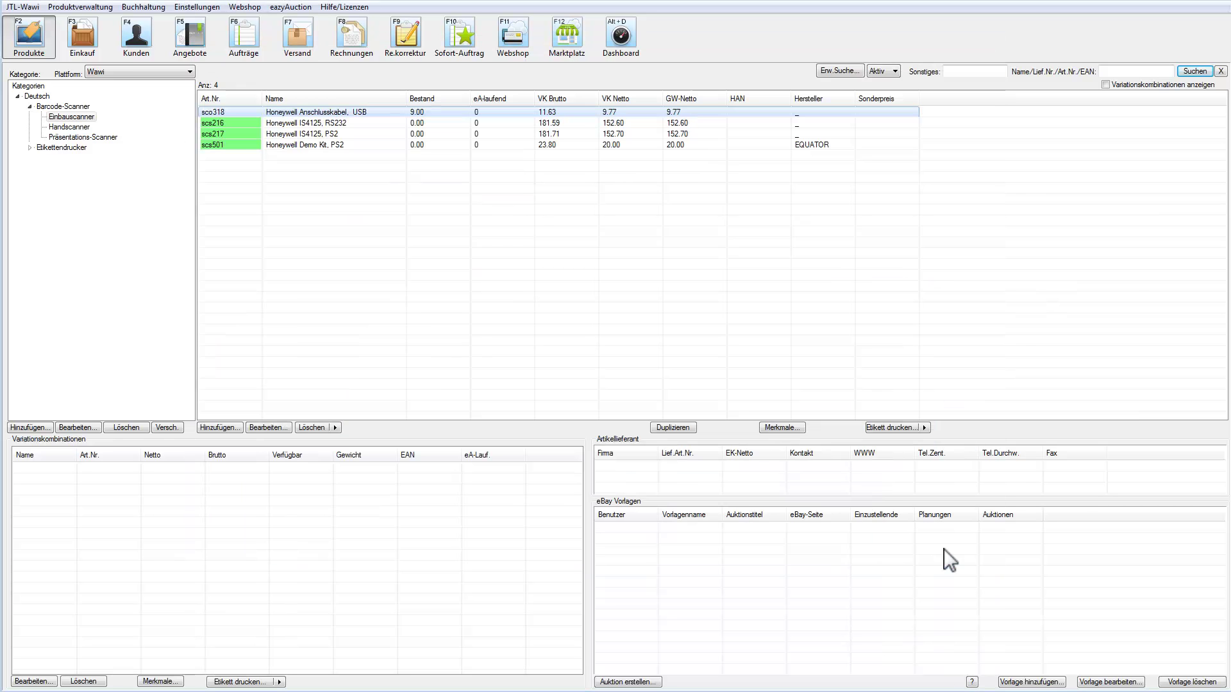
{"action": "left_click", "coordinate": [28, 148]}
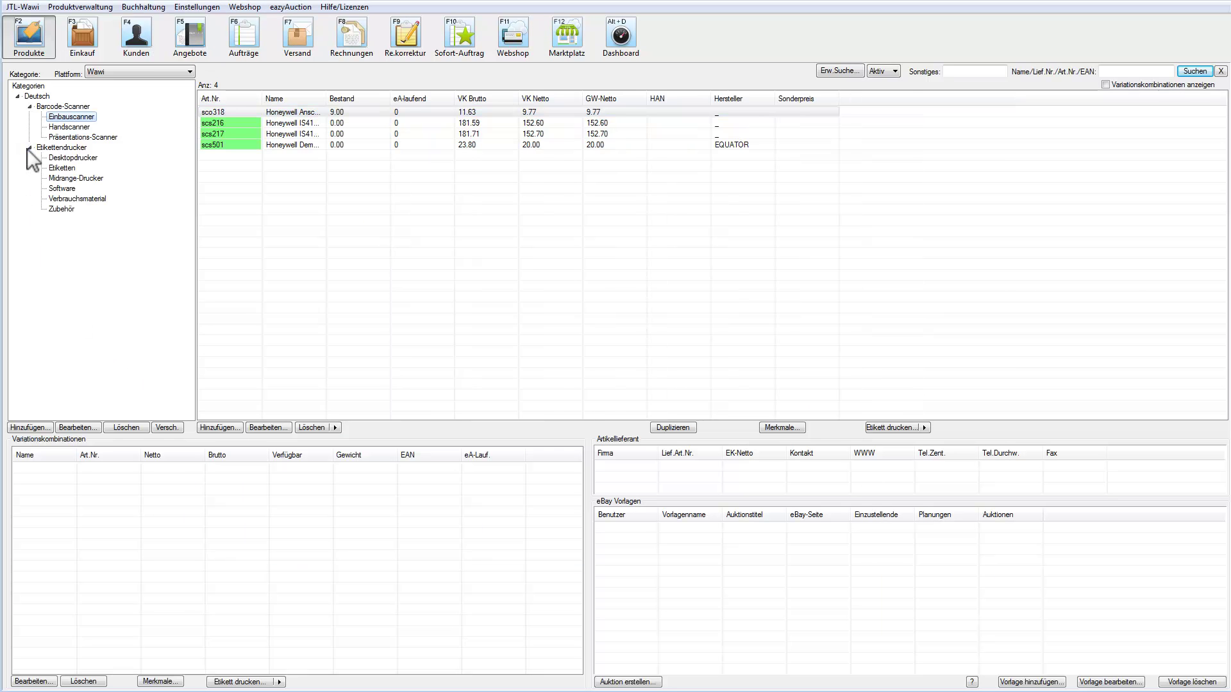
{"action": "left_click", "coordinate": [68, 168]}
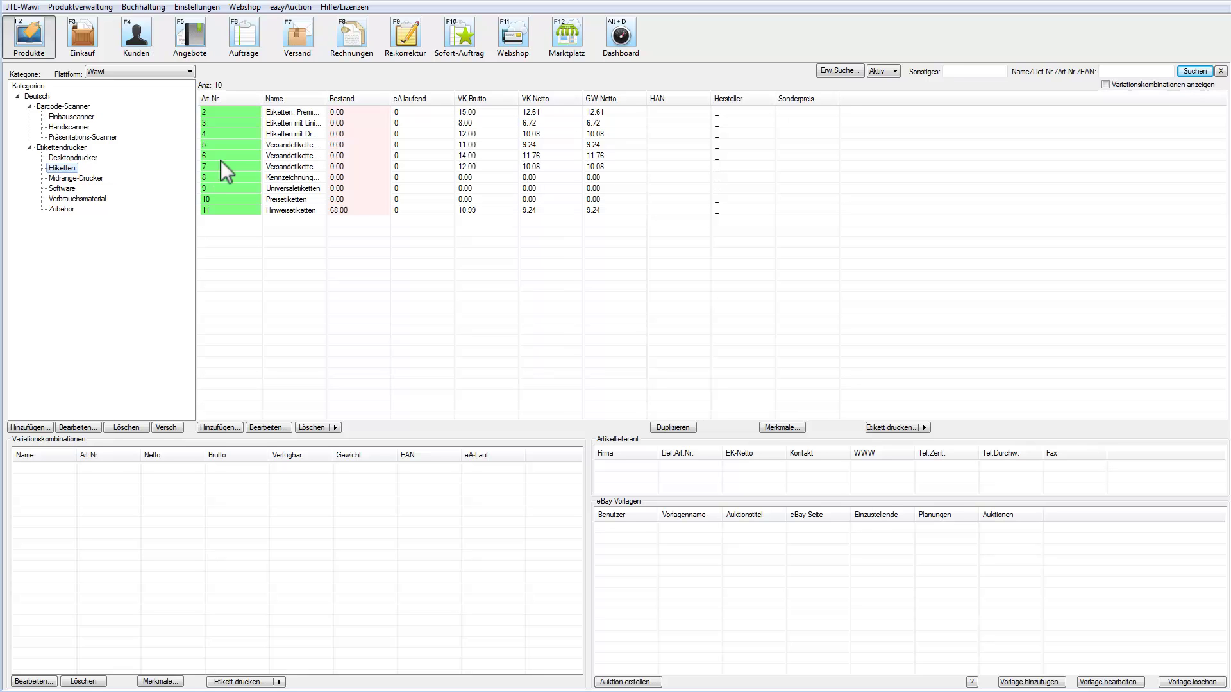
{"action": "left_click", "coordinate": [305, 125]}
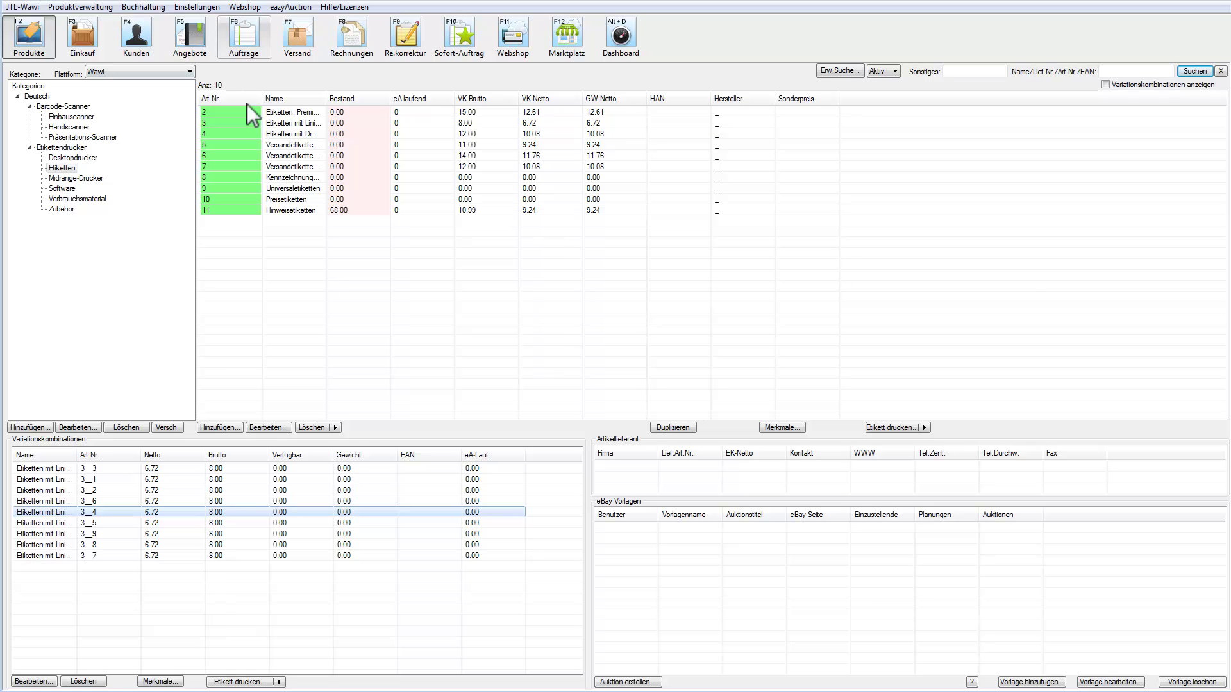
Check the imported orders in the order overview and the imported customers in the customer overview
{"action": "left_click", "coordinate": [237, 40]}
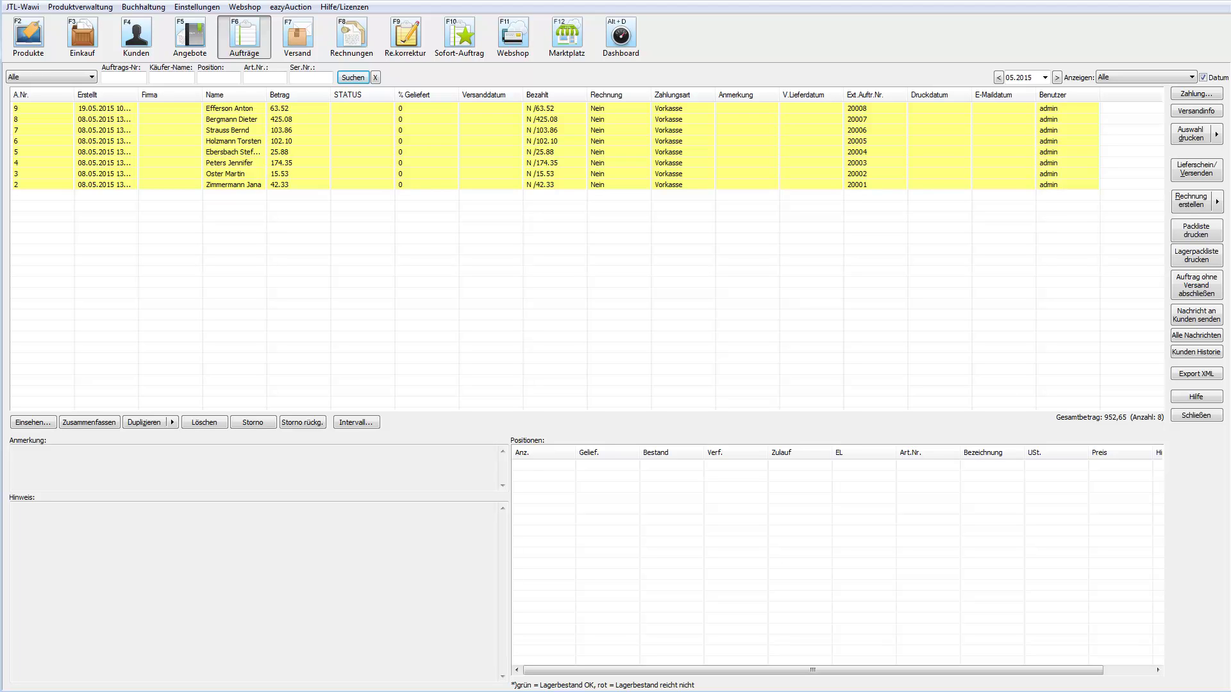
{"action": "left_click", "coordinate": [128, 56]}
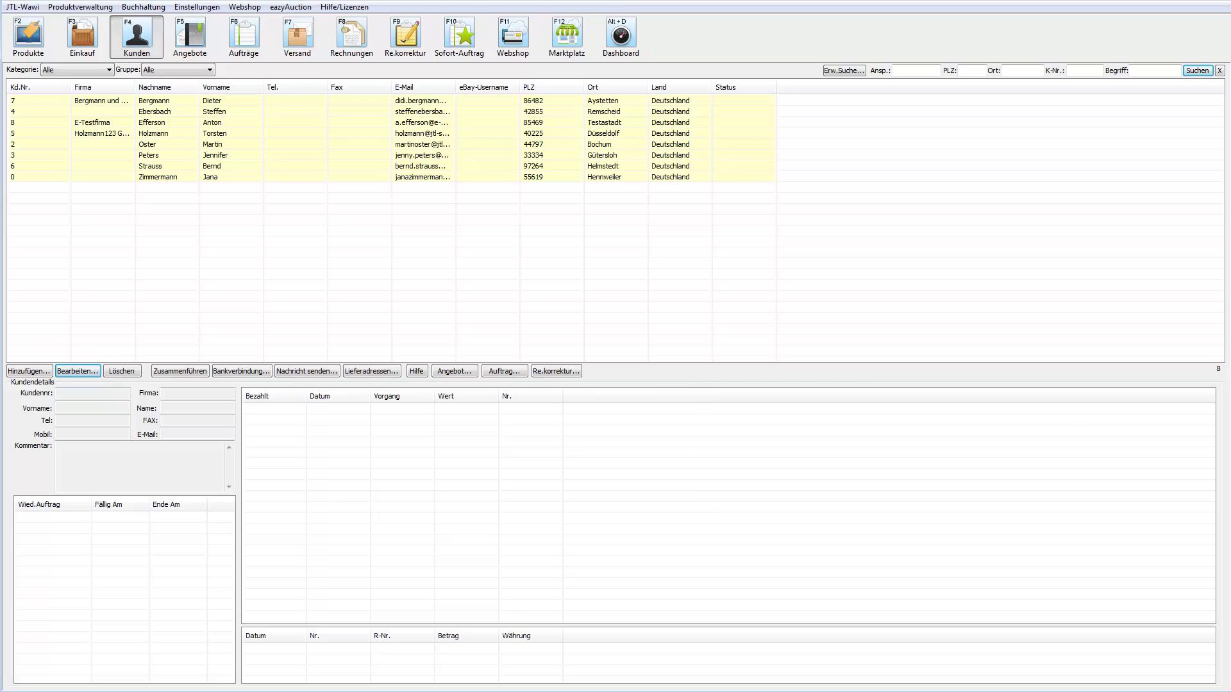